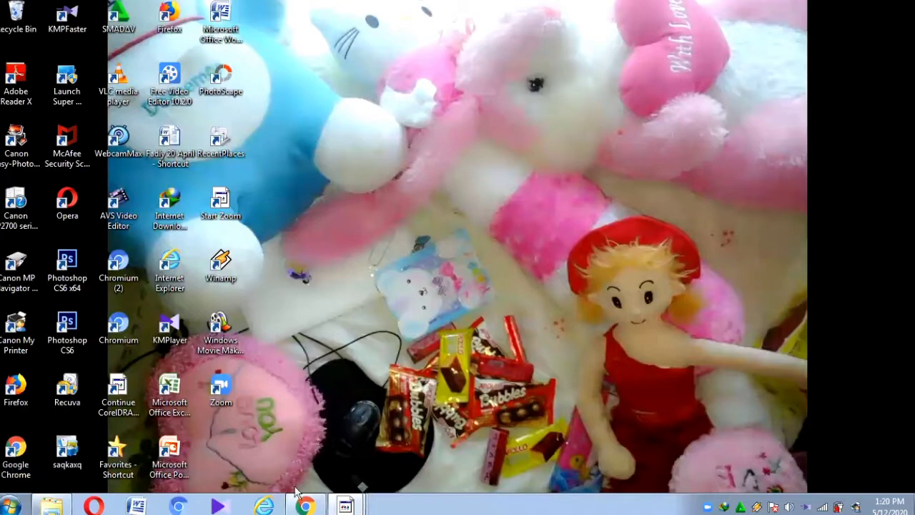
Step: Bring Chrome to the front and show the Google apps list on the New Tab page
left_click(306, 506)
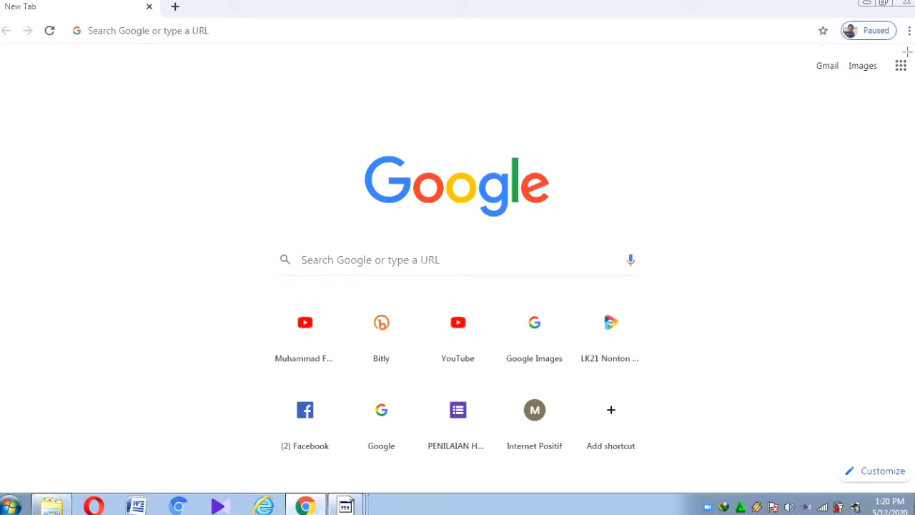
left_click_drag(879, 51, 914, 99)
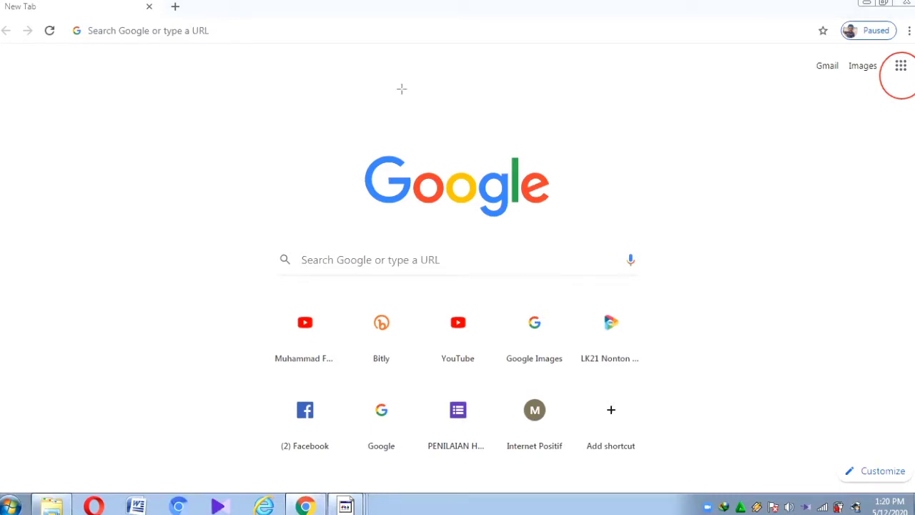
left_click(900, 65)
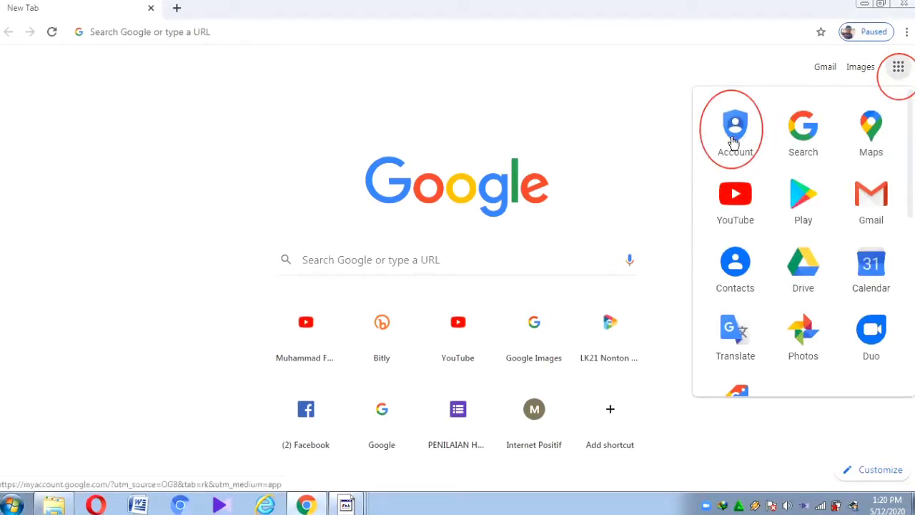
Step: Go to Google Account and sign in with the account e-mail and password
left_click(733, 141)
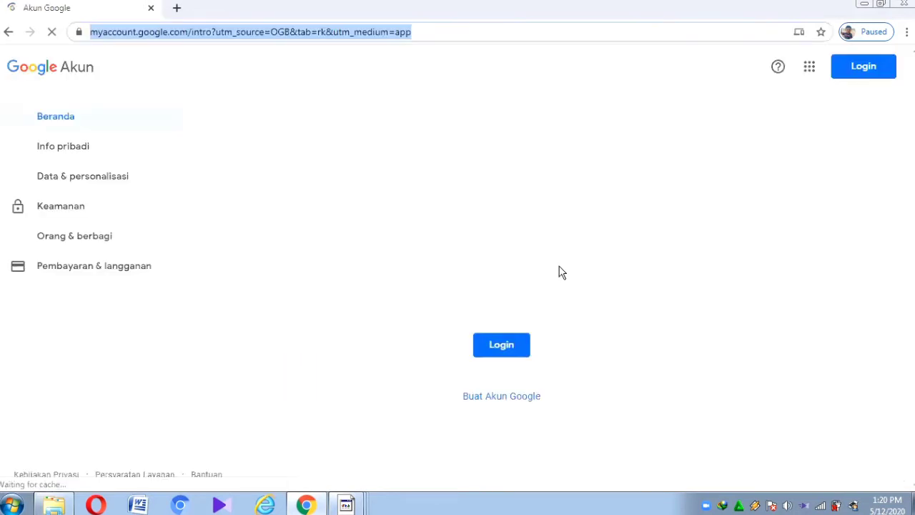
left_click(494, 332)
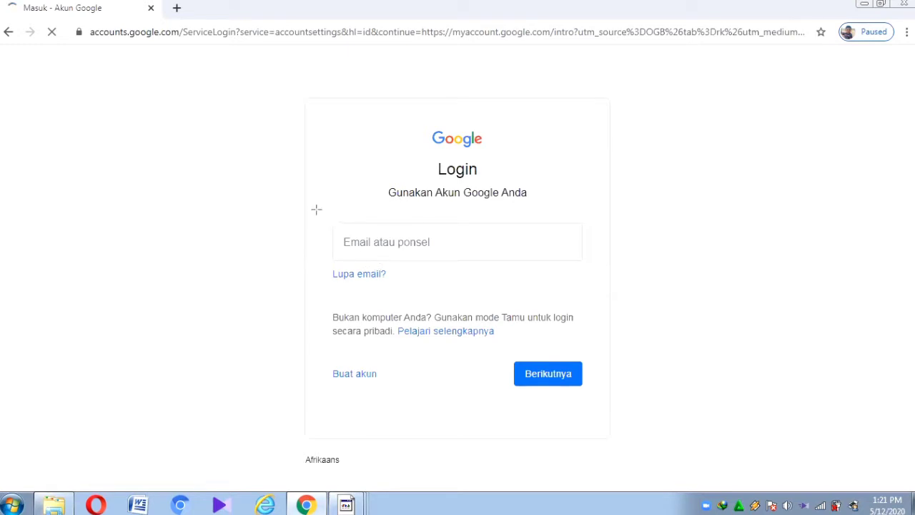
mouse_move(317, 209)
left_mouse_down()
mouse_move(498, 261)
mouse_move(617, 263)
mouse_move(629, 275)
left_mouse_up()
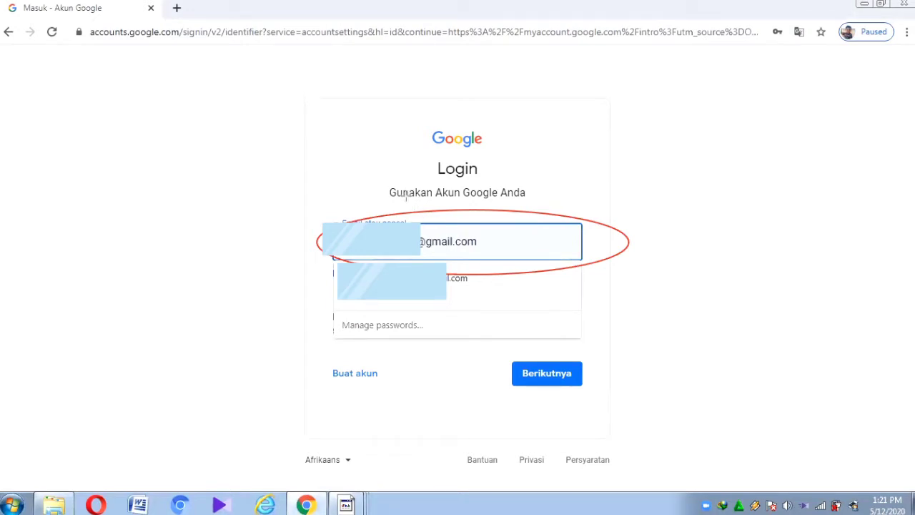
mouse_move(410, 205)
left_mouse_down()
mouse_move(446, 271)
mouse_move(487, 282)
left_mouse_up()
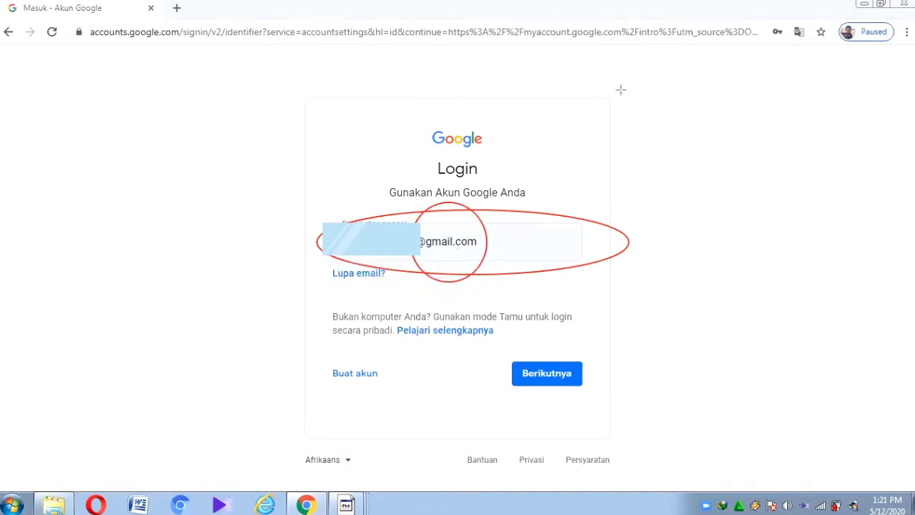
key("Escape")
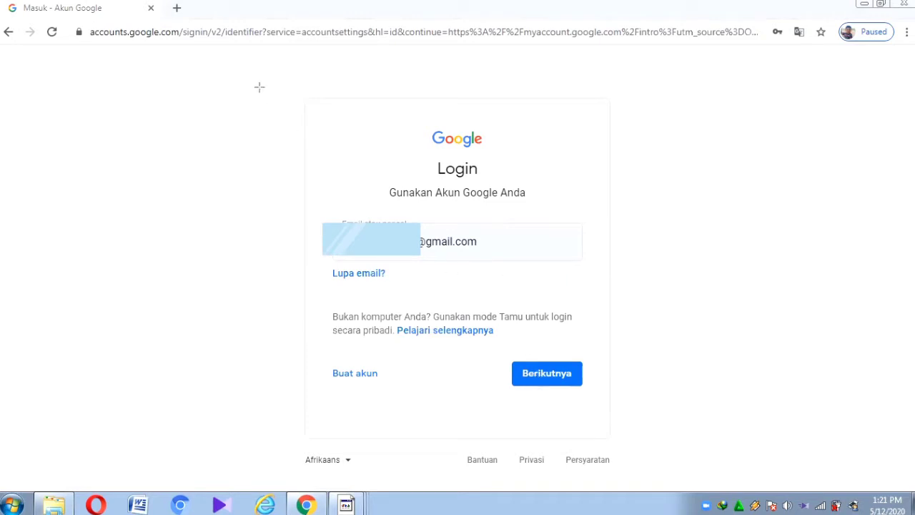
left_click(534, 381)
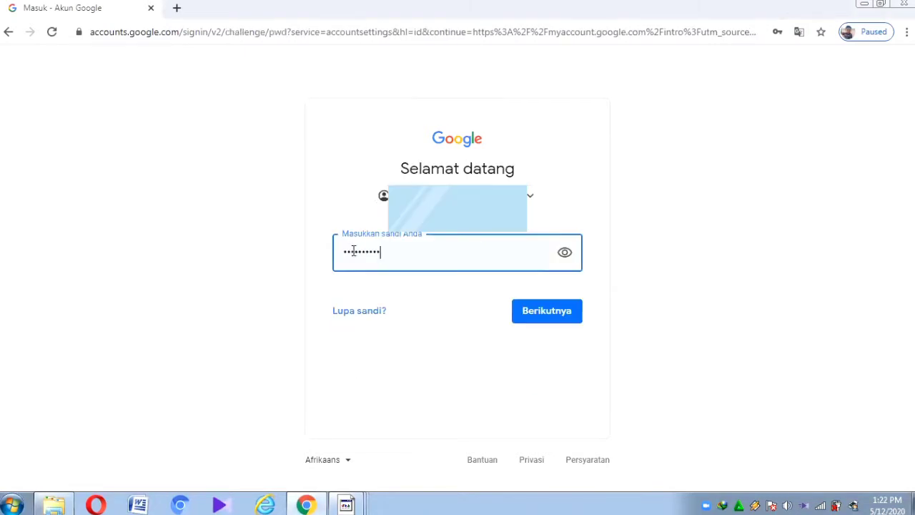
left_click(536, 322)
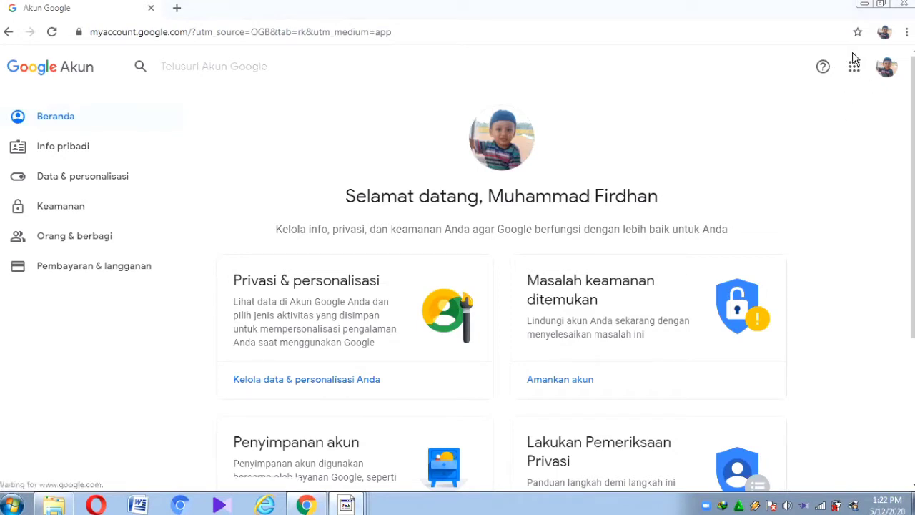
Step: Open Google Drive from the Google apps list
left_click(853, 76)
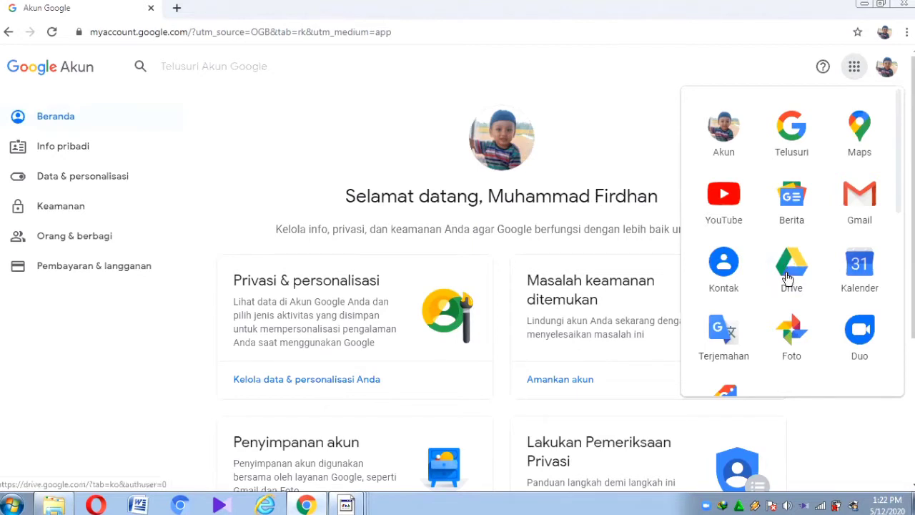
left_click(786, 277)
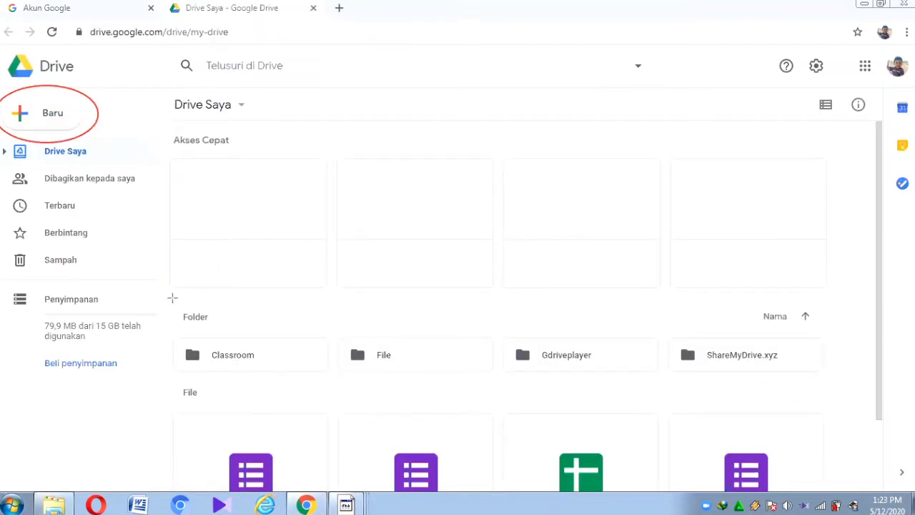
mouse_move(174, 300)
left_mouse_down()
mouse_move(92, 111)
mouse_move(85, 122)
left_mouse_up()
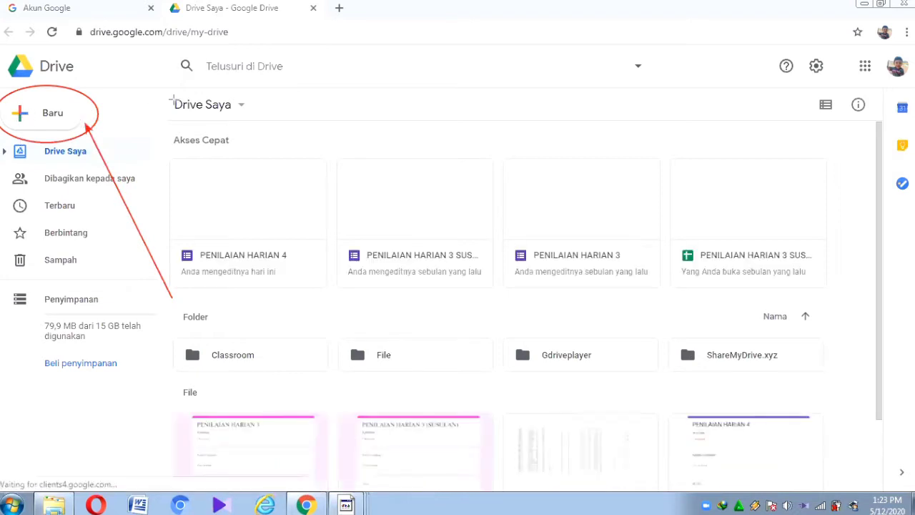
Step: Create a blank form via Baru > Lainnya > Google Formulir > Formulir kosong
left_click(39, 114)
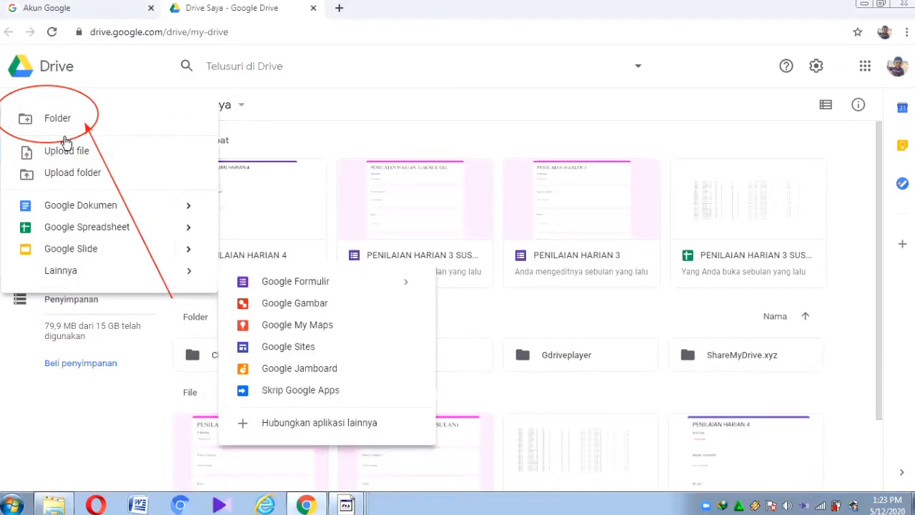
mouse_move(187, 272)
mouse_move(407, 288)
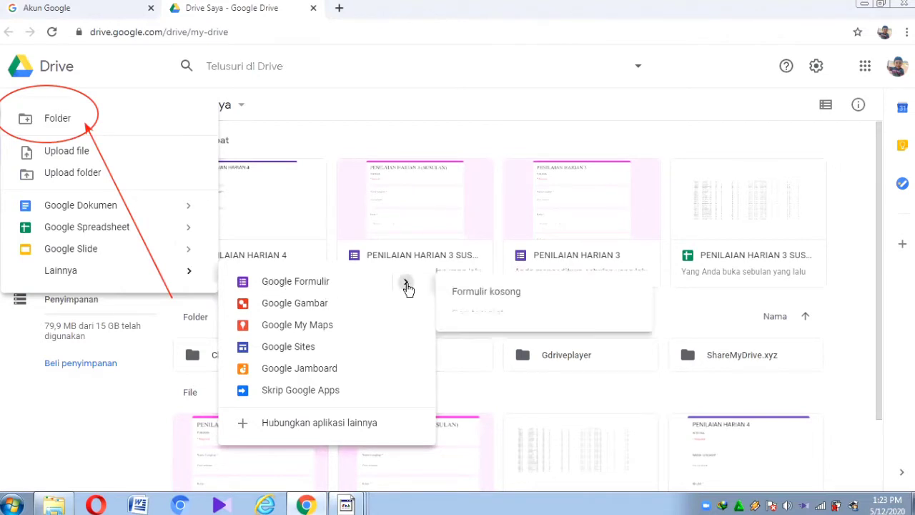
left_click(486, 292)
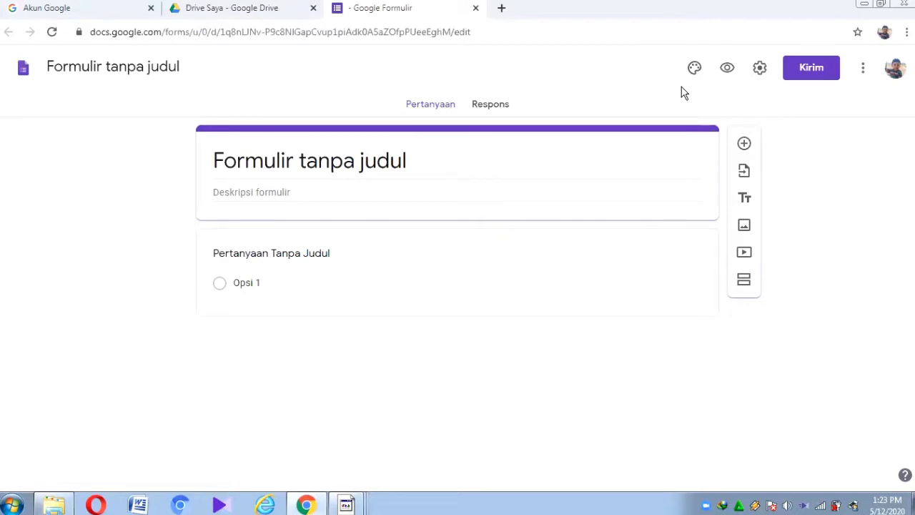
left_click(312, 333)
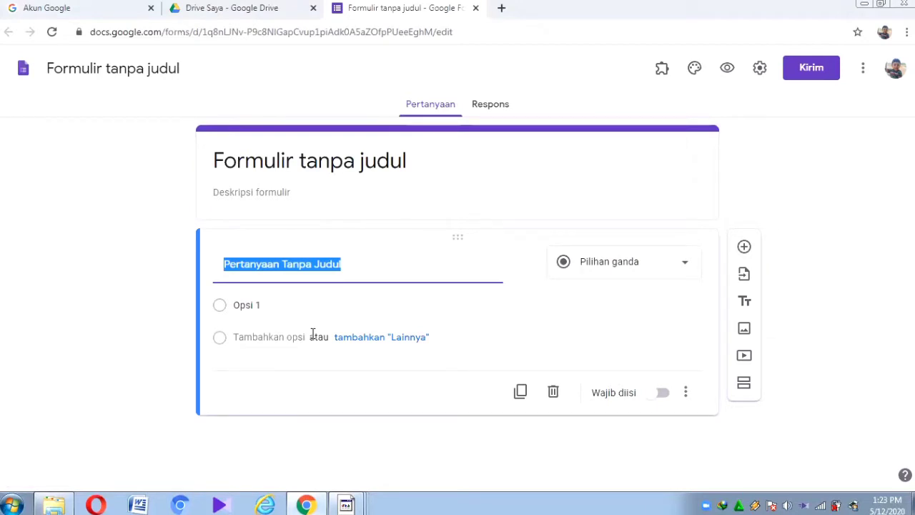
left_click(235, 152)
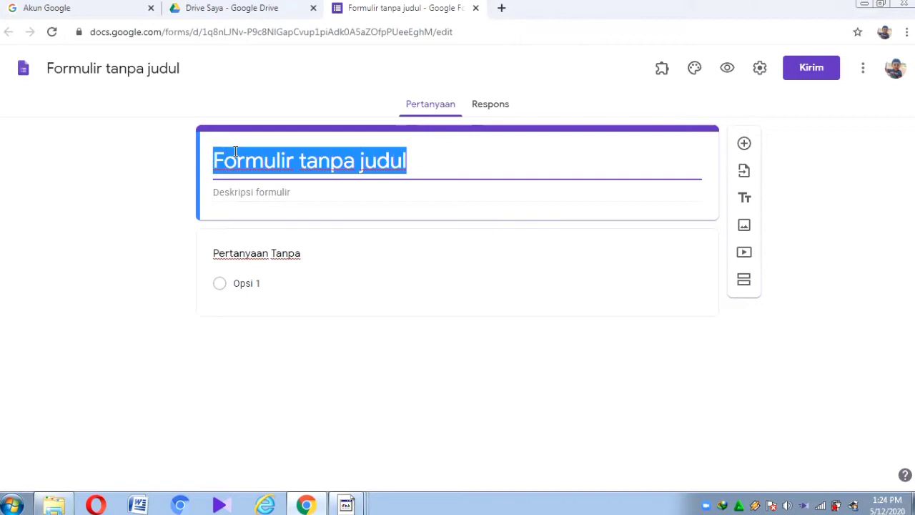
Step: Enter BIODATA as title and 'Tulislah Identitas anda dengan lengkap!' as description, fixing typos
type("B")
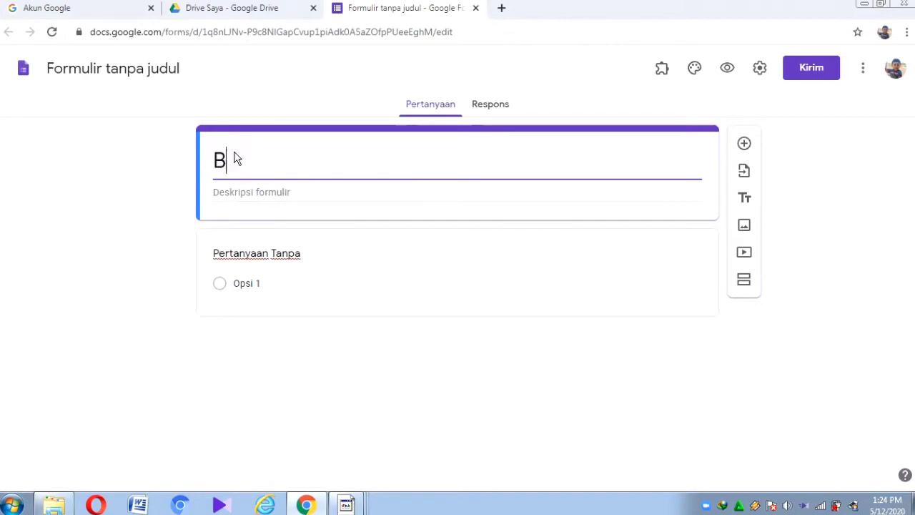
type("lODATA")
left_click(243, 191)
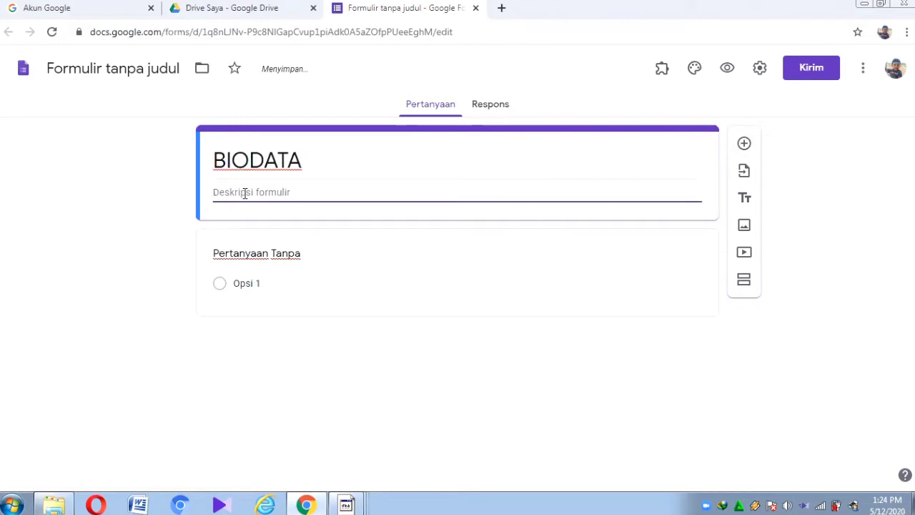
type("Tulislah I")
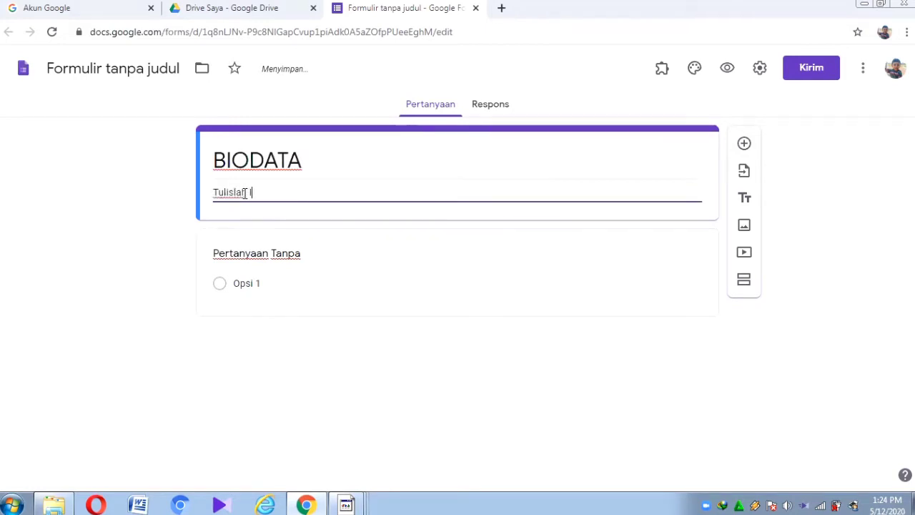
type("dentitas anda dena")
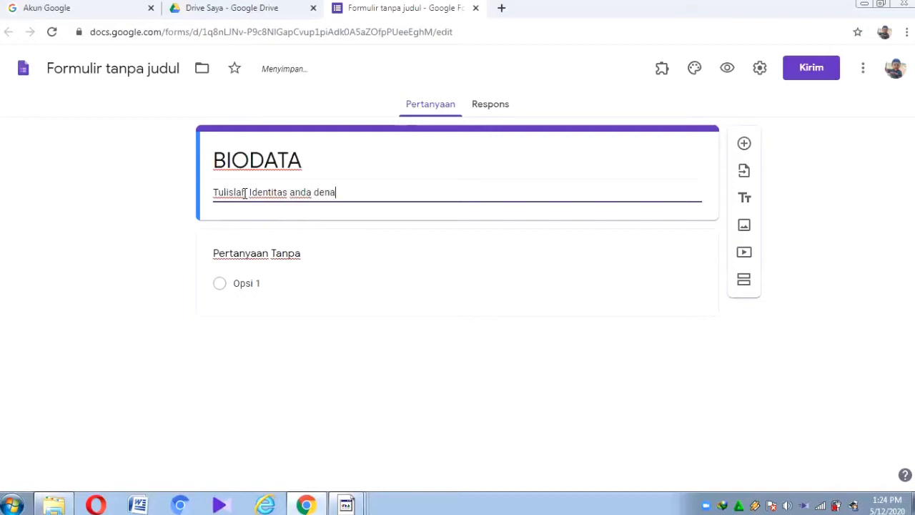
key("BackSpace")
type("gan I")
type("engkap")
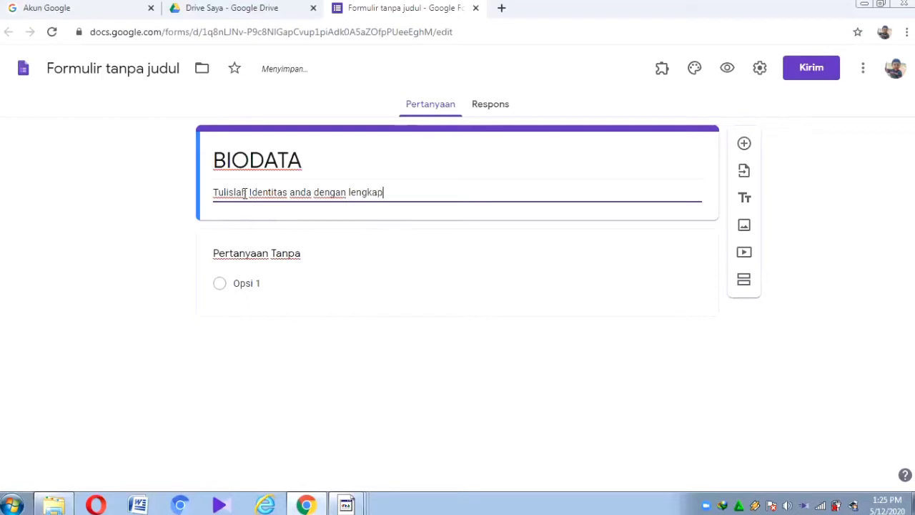
type("!")
left_click(245, 193)
key("BackSpace")
type("h")
left_click(257, 255)
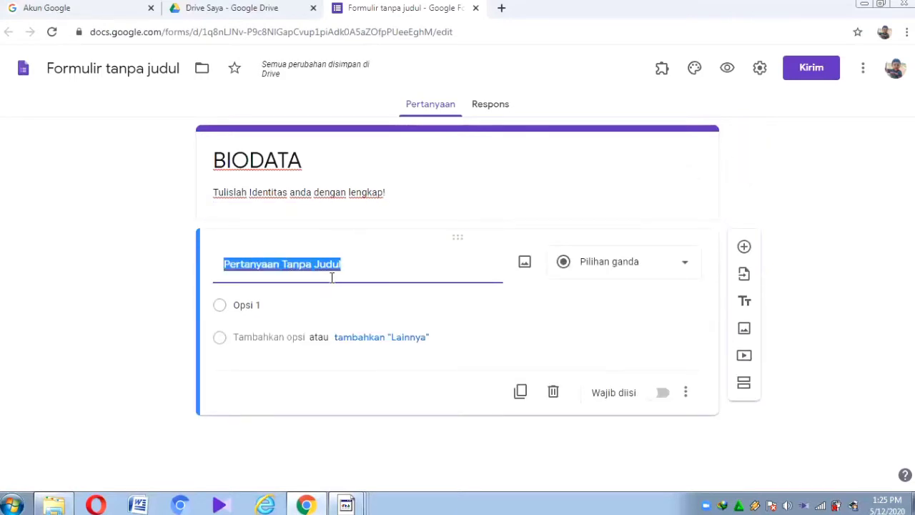
Step: Title the first question NAMA LENGKAP and switch on Wajib diisi
type("NAMA LENGKAP")
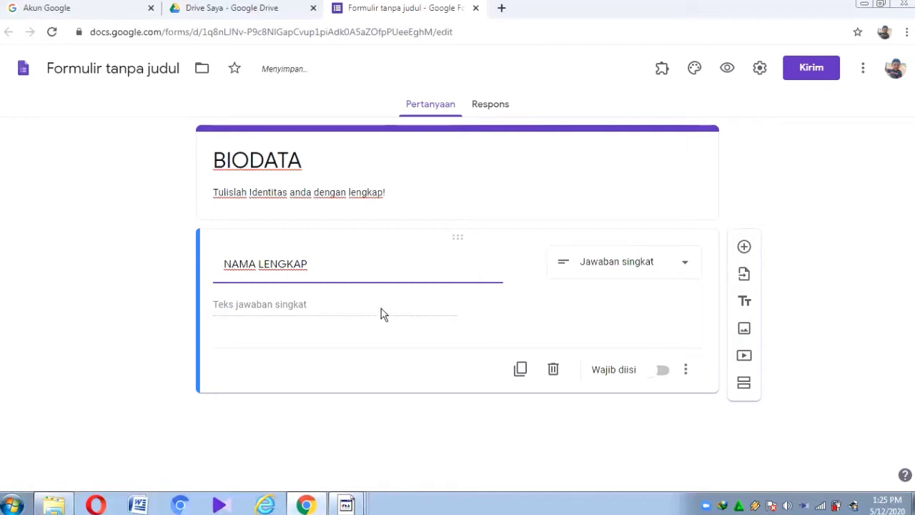
left_click(662, 370)
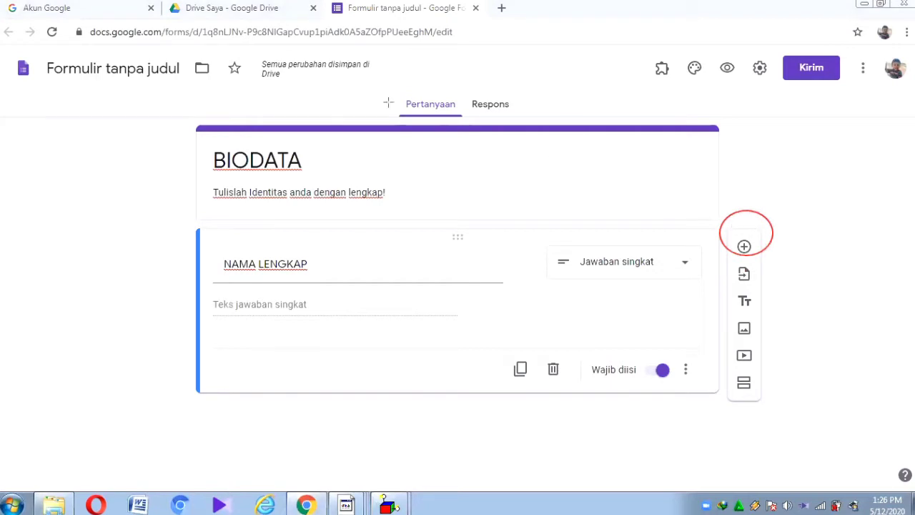
Step: Add a question titled KELAS and make it multiple choice (Pilihan ganda)
left_click(744, 246)
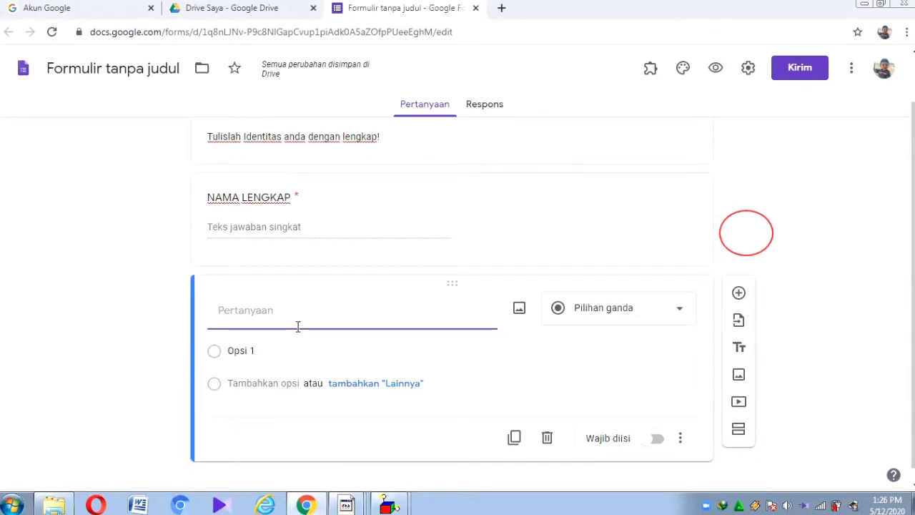
type("K")
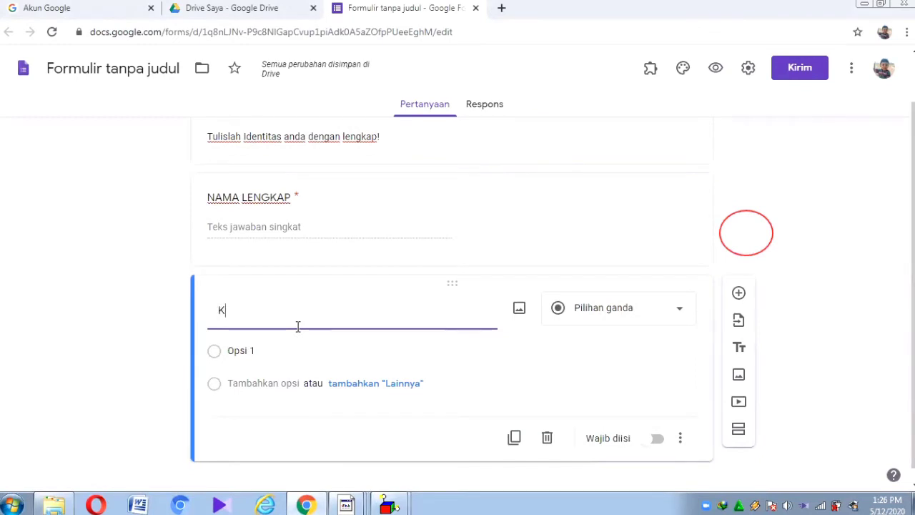
type("ELAS")
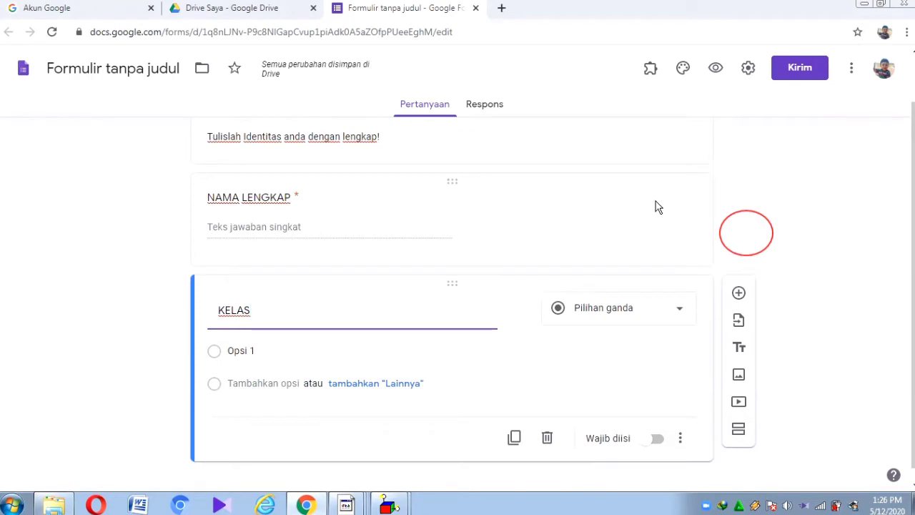
left_click(611, 309)
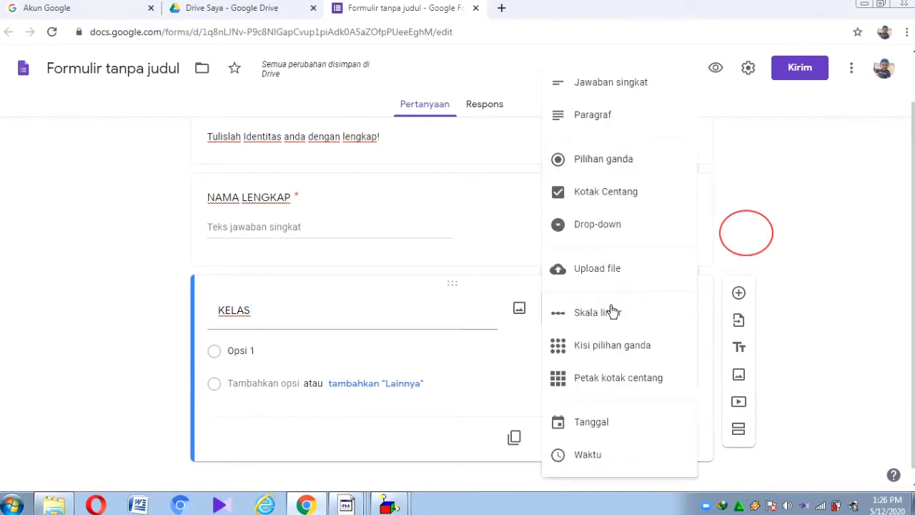
left_click(592, 157)
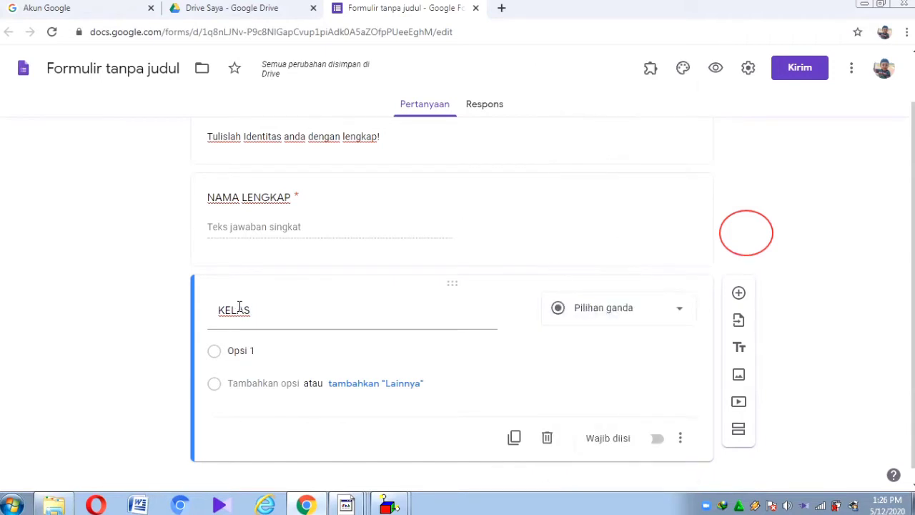
Step: Enter the choices XI MIPA 1, XI MIPA 2 and XI MIPA 3
left_click(231, 349)
type("x")
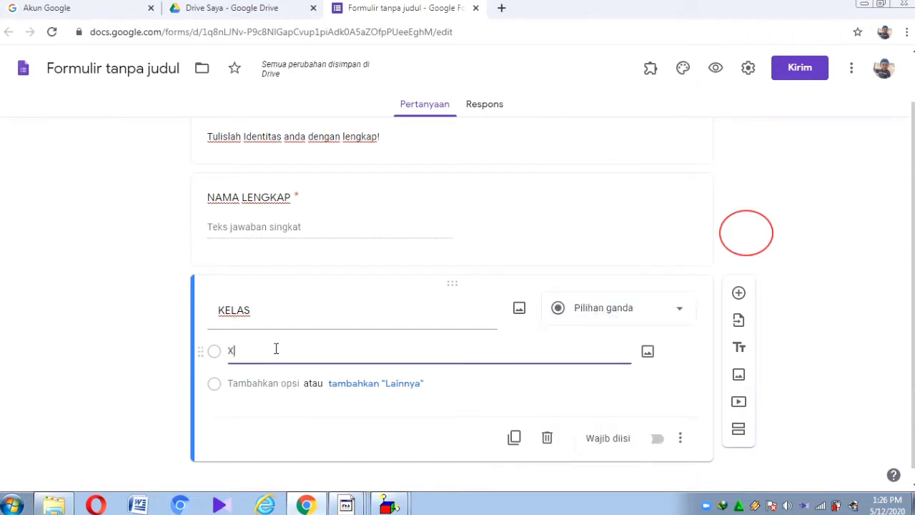
type("I MIPA 1")
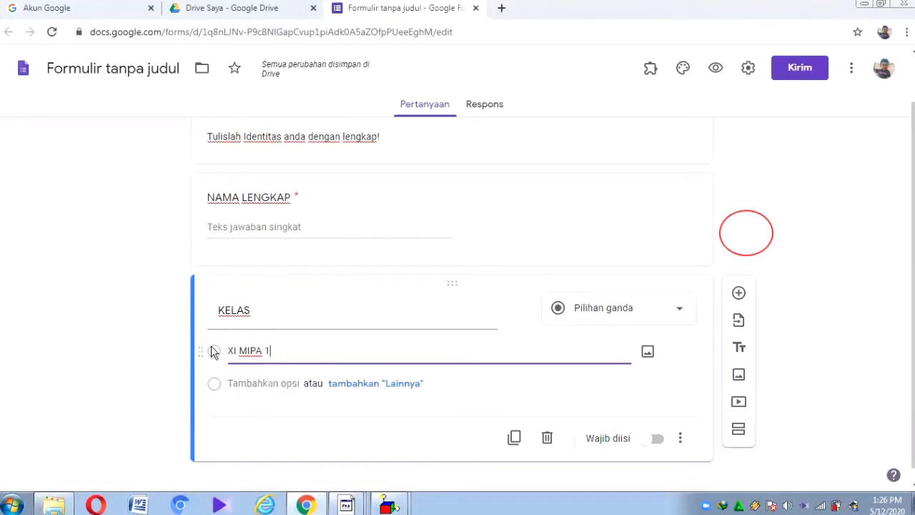
left_click(255, 383)
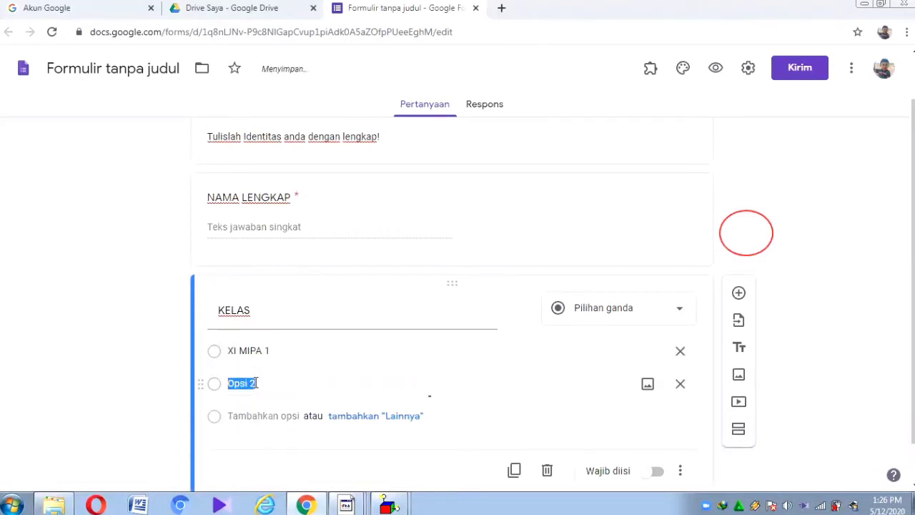
type("XI ")
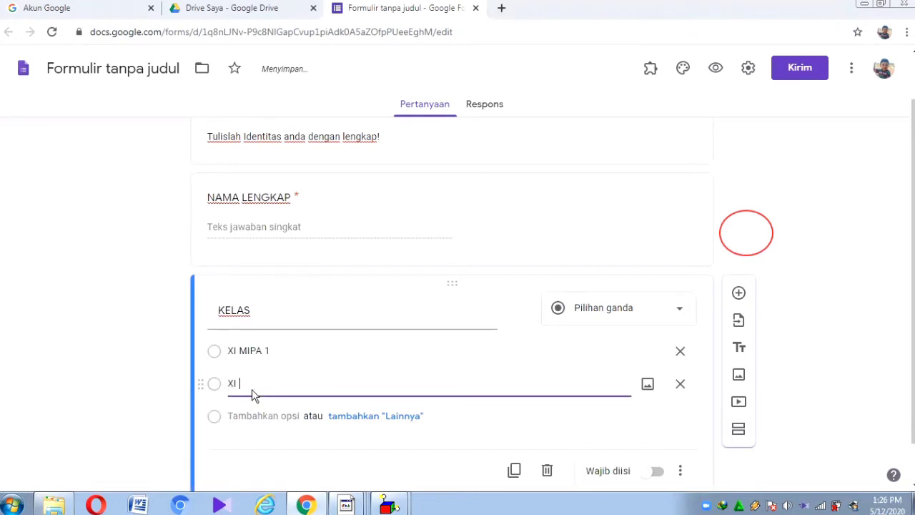
type("MIPA 2")
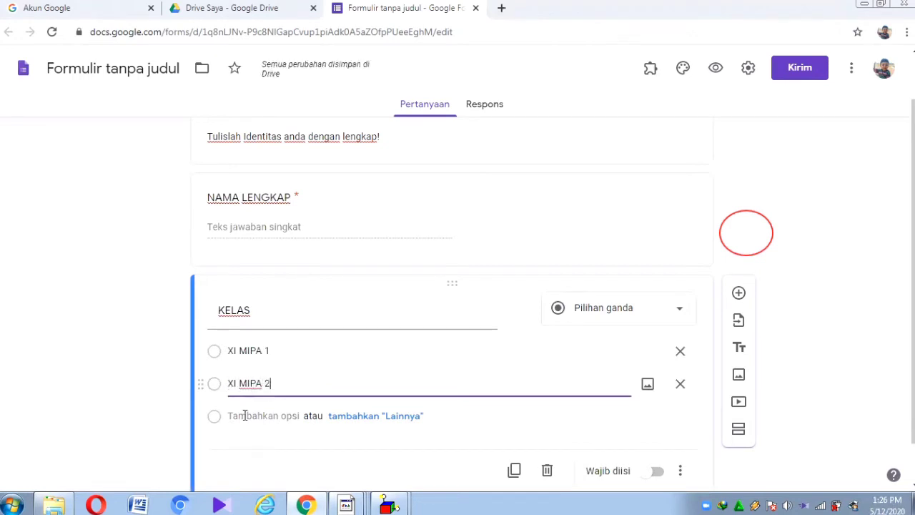
left_click(248, 416)
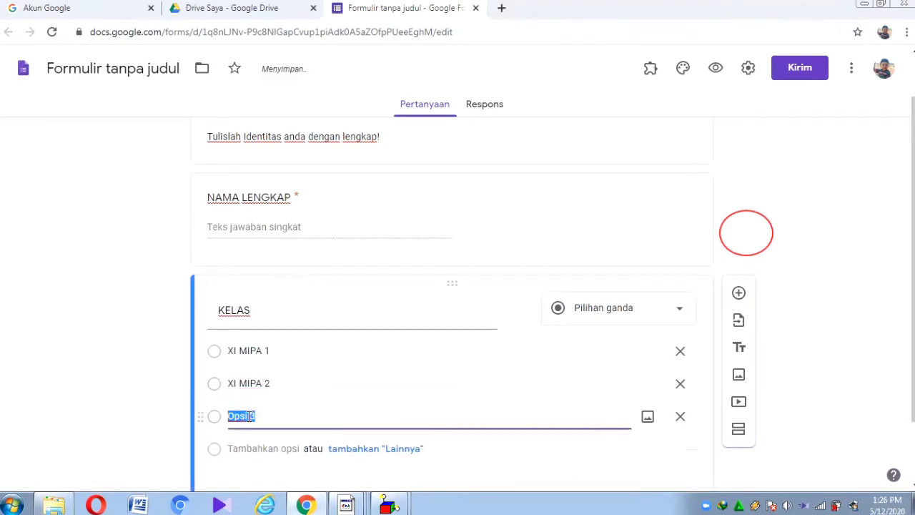
type("XI MIPA 3")
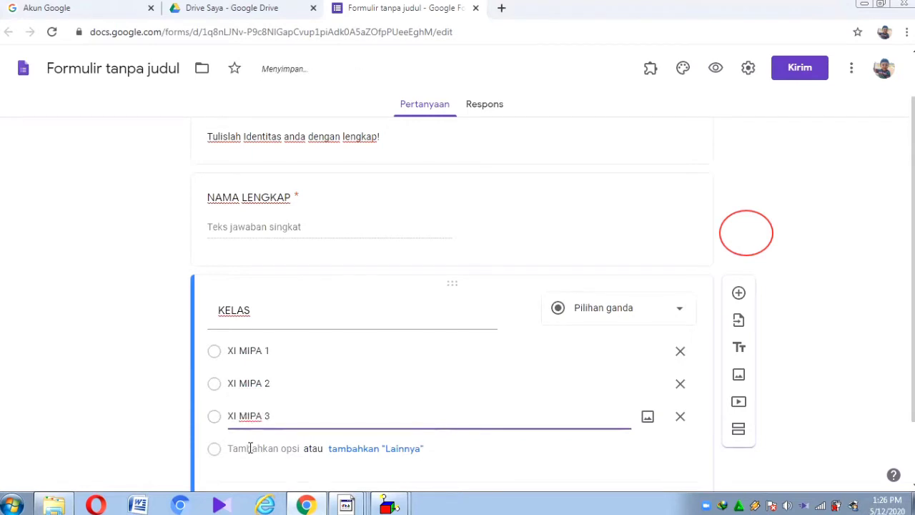
left_click(250, 447)
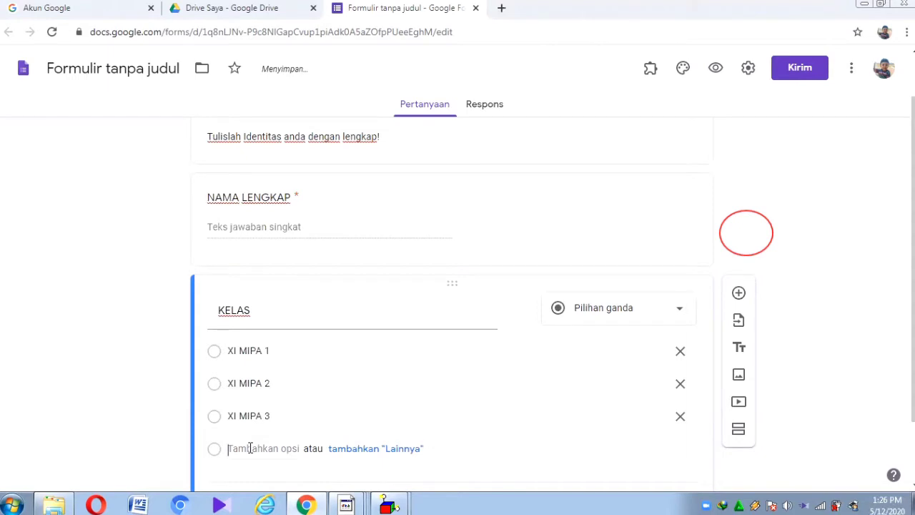
left_click(250, 447)
Step: Add choices XI MIPA 4, XI IPS 1 and XI IPS 2, and make KELAS required
type("XI M")
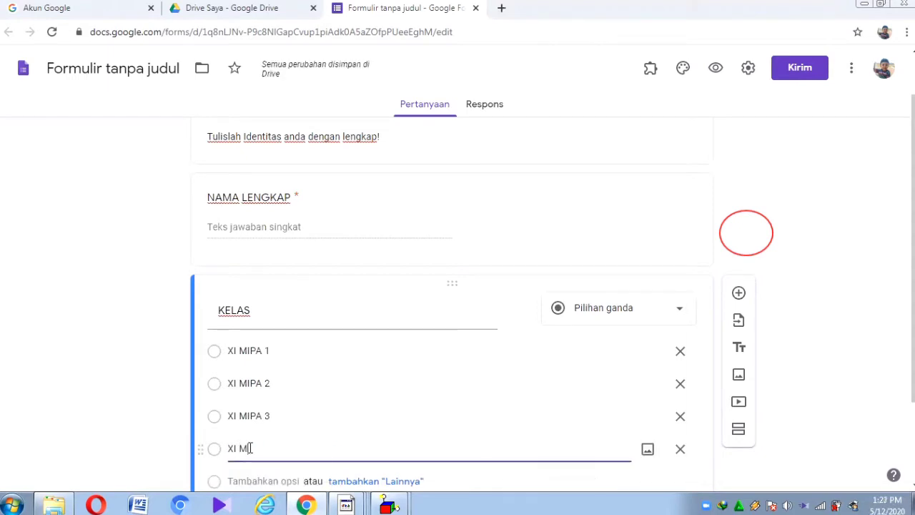
type("IPA 4")
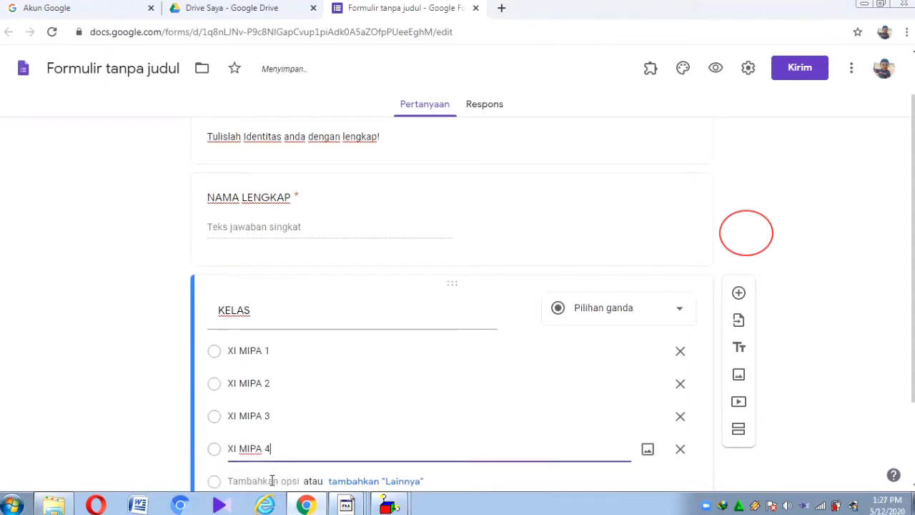
left_click(272, 481)
type("XI IPS 1")
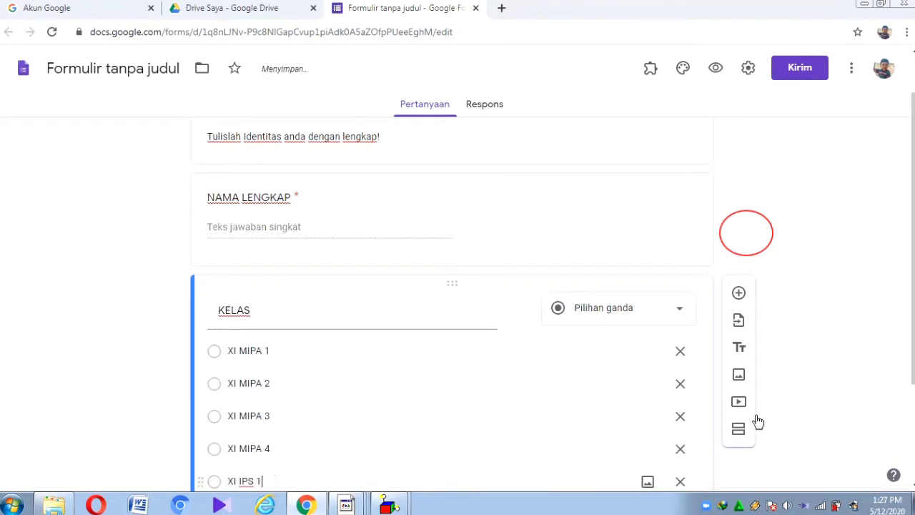
scroll(758, 422, "down", 1)
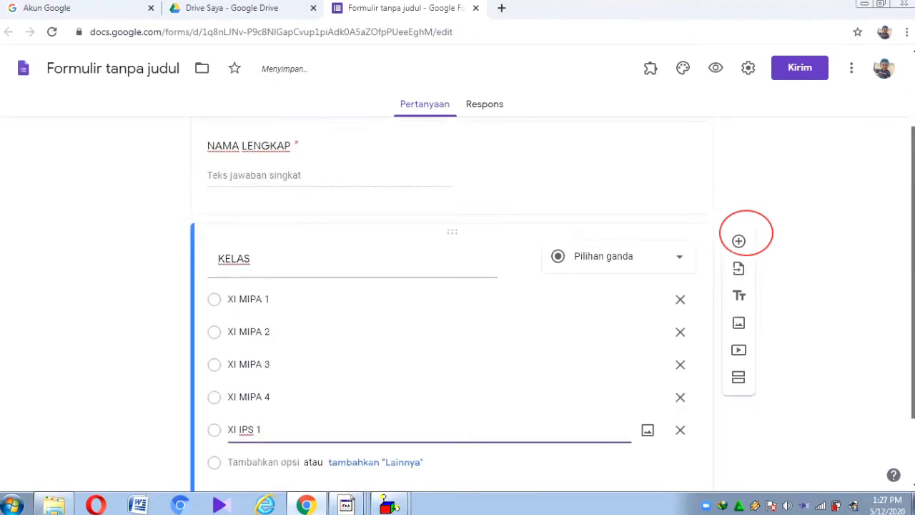
left_click(264, 458)
type("X")
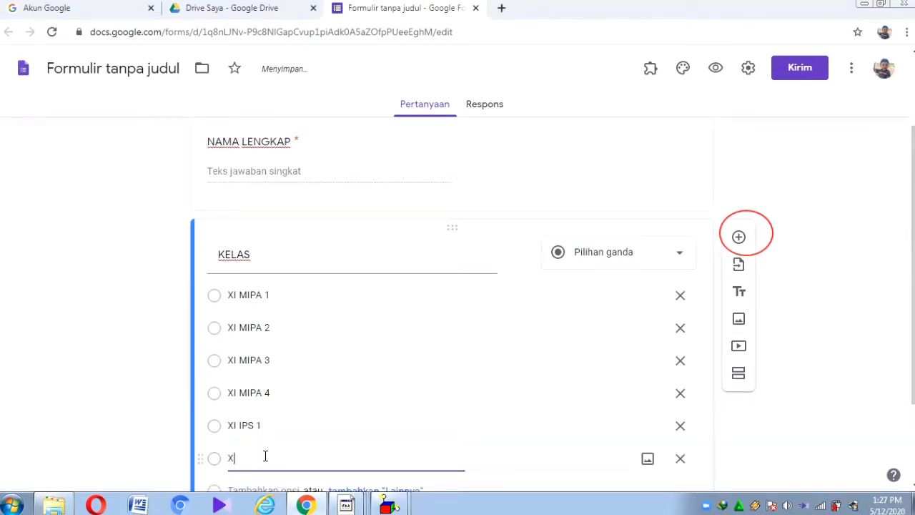
type("I IPS 2")
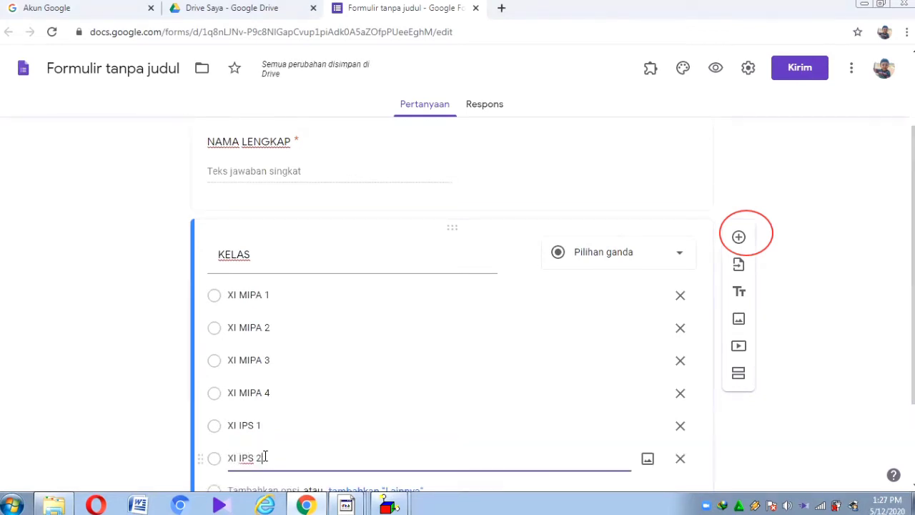
scroll(606, 127, "down", 1)
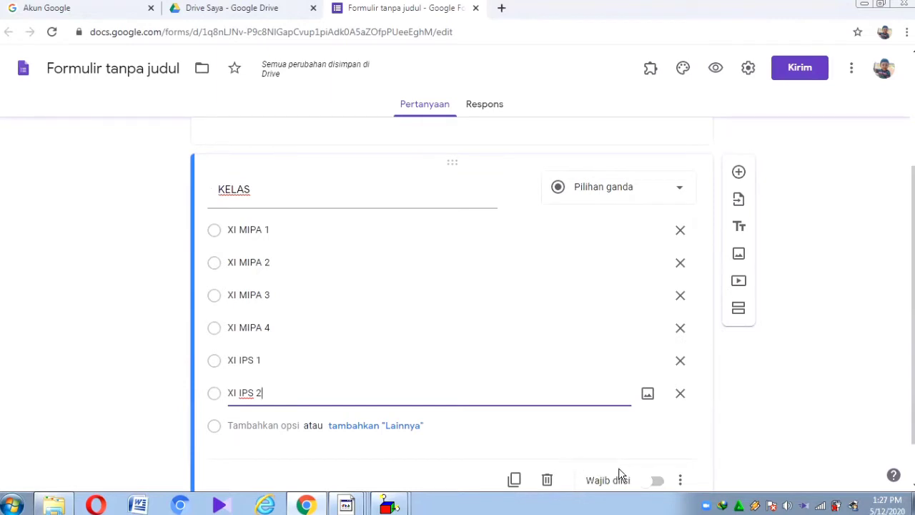
left_click(658, 480)
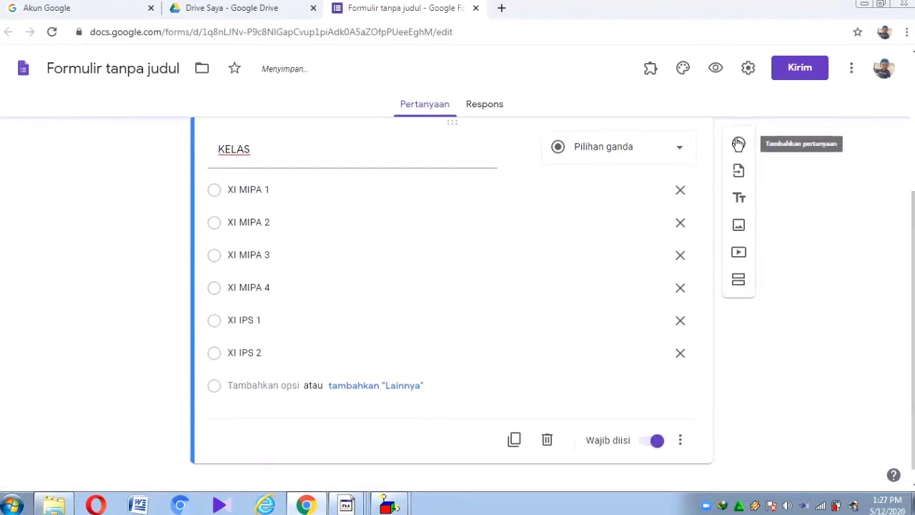
Step: Add a third question titled TOKEN below KELAS
left_click(739, 144)
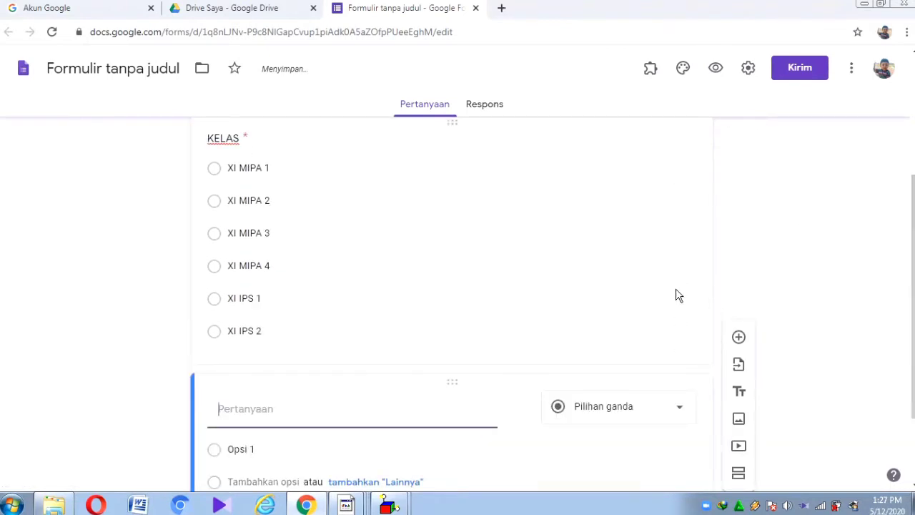
type("TOKEN")
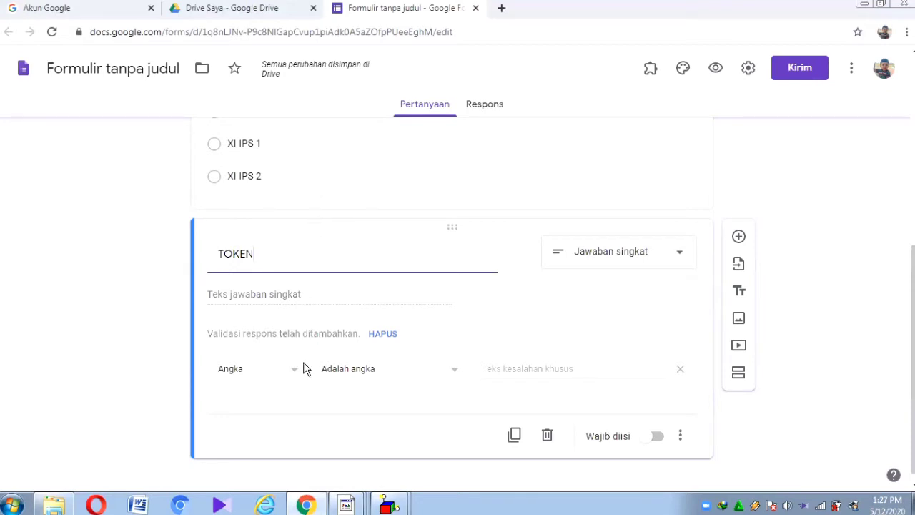
Step: Set TOKEN's response validation to Teks > Berisi with the token code
left_click(284, 375)
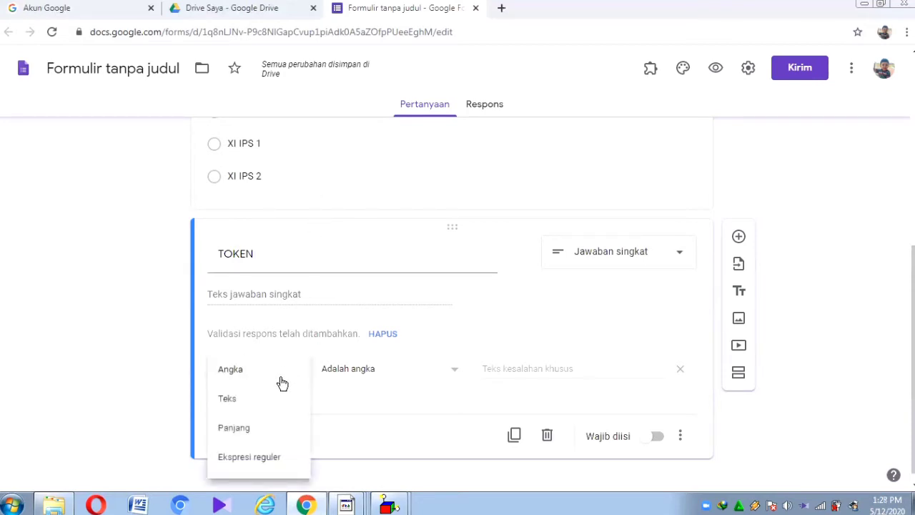
left_click(267, 400)
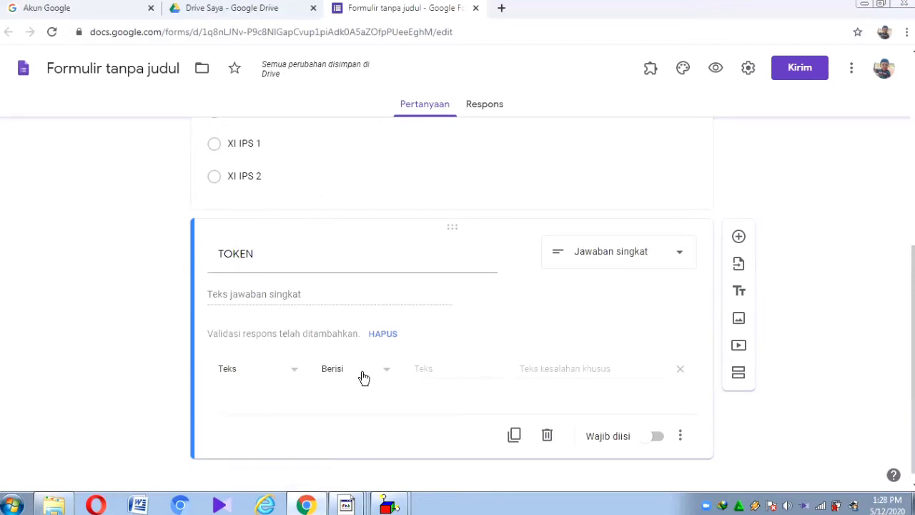
left_click(442, 367)
type("1234AB")
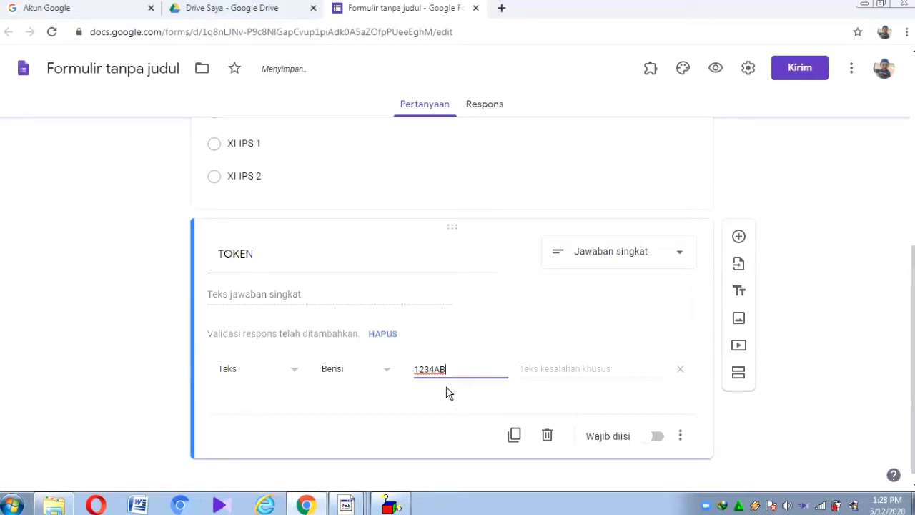
Step: Add the error message 'token yang anda masukkan salah' and make TOKEN required
left_click(581, 364)
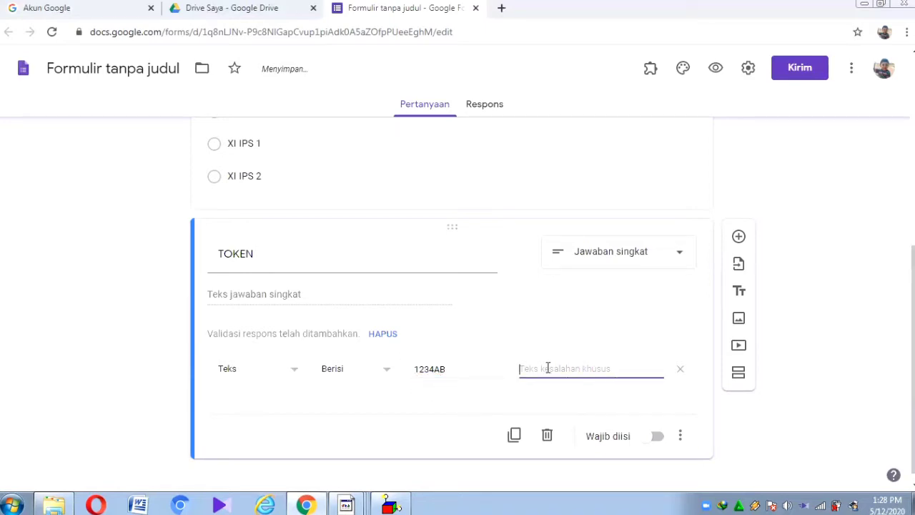
type("token yan")
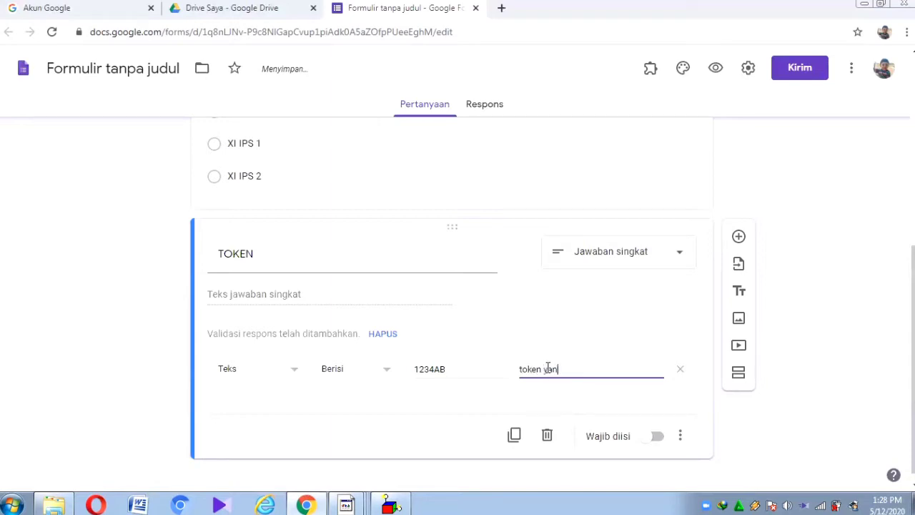
type("g anda masukkan salah")
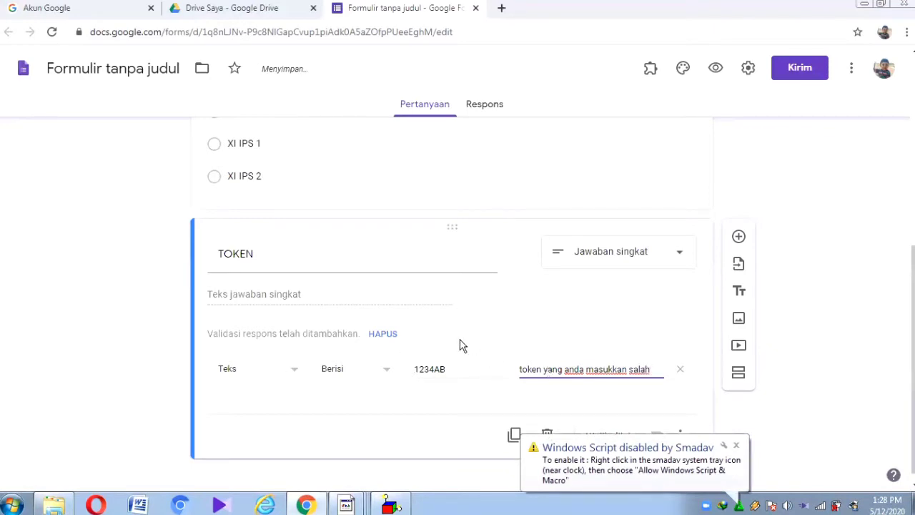
left_click(736, 445)
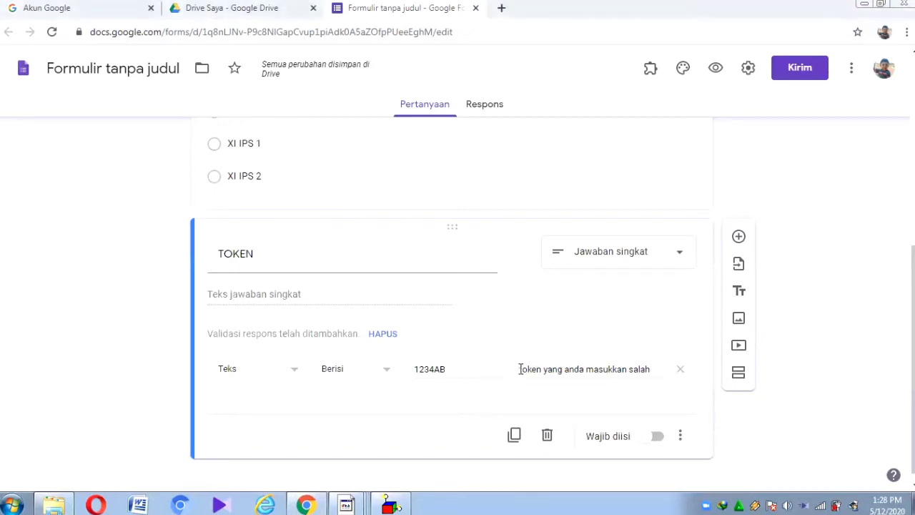
left_click(520, 368)
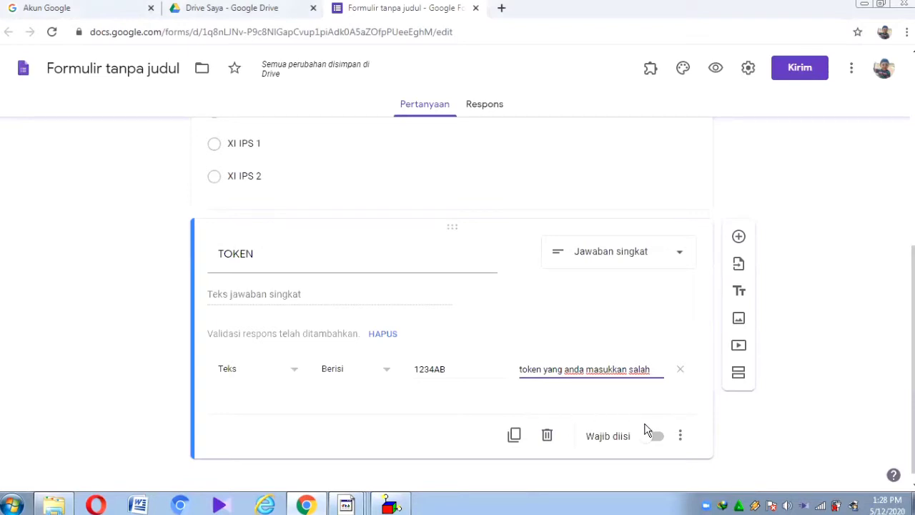
left_click(652, 439)
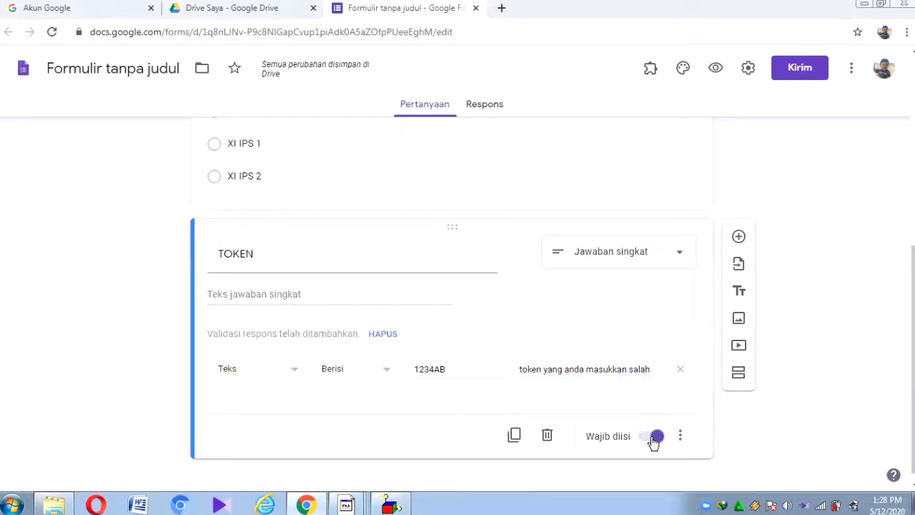
Step: Add section 2 ('Bagian Tanpa Judul') directly after the TOKEN question
scroll(482, 282, "up", 2)
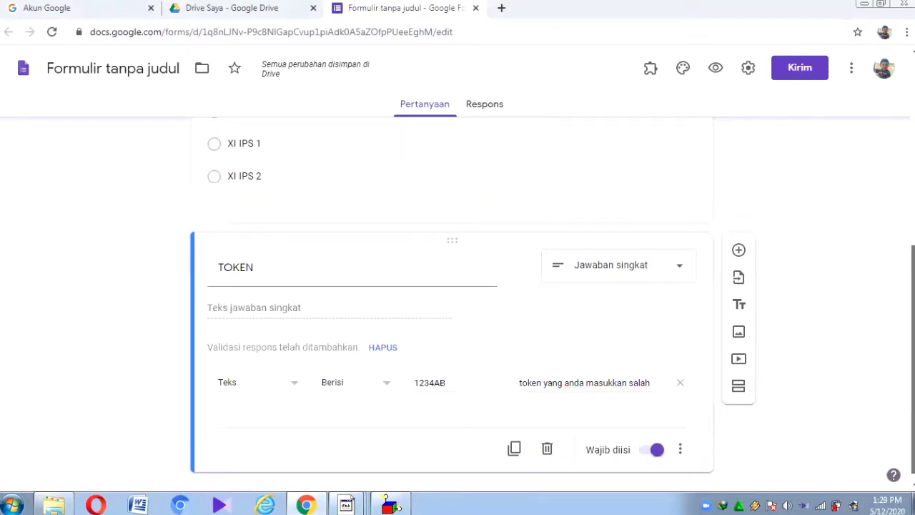
scroll(457, 300, "up", 3)
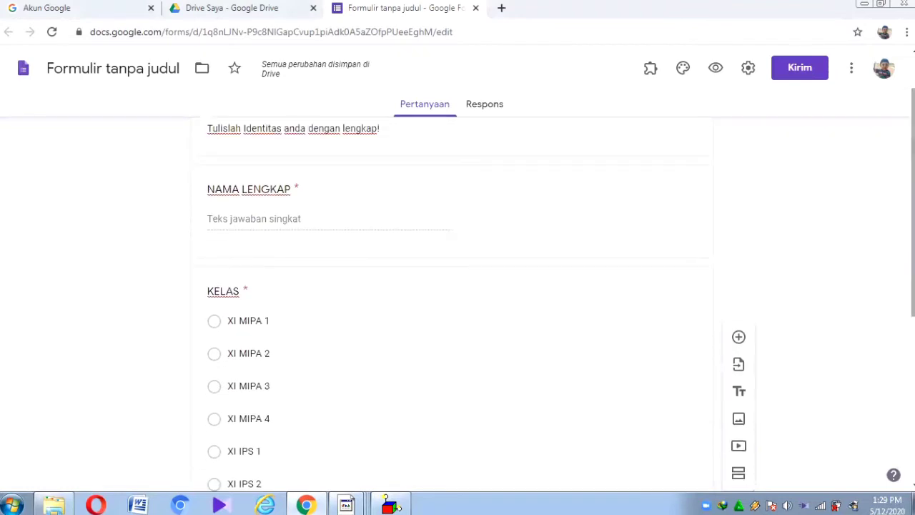
scroll(852, 344, "down", 3)
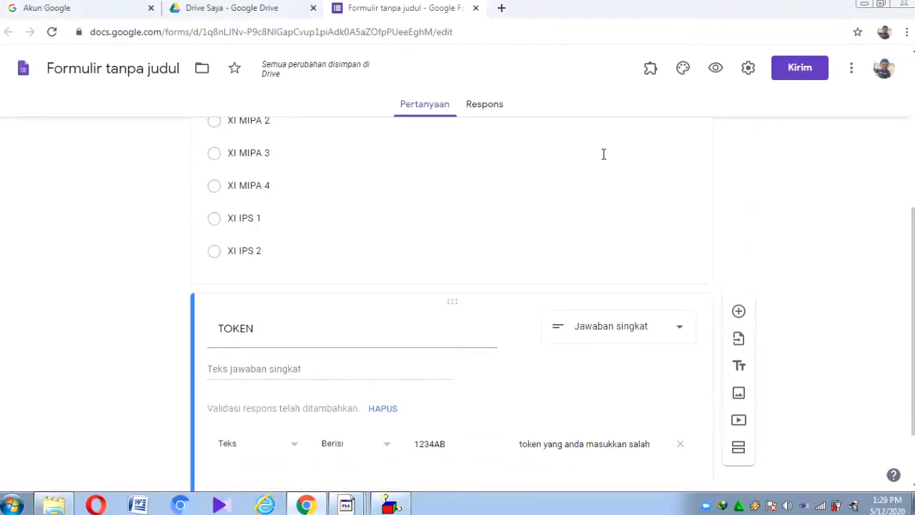
left_click_drag(912, 322, 912, 171)
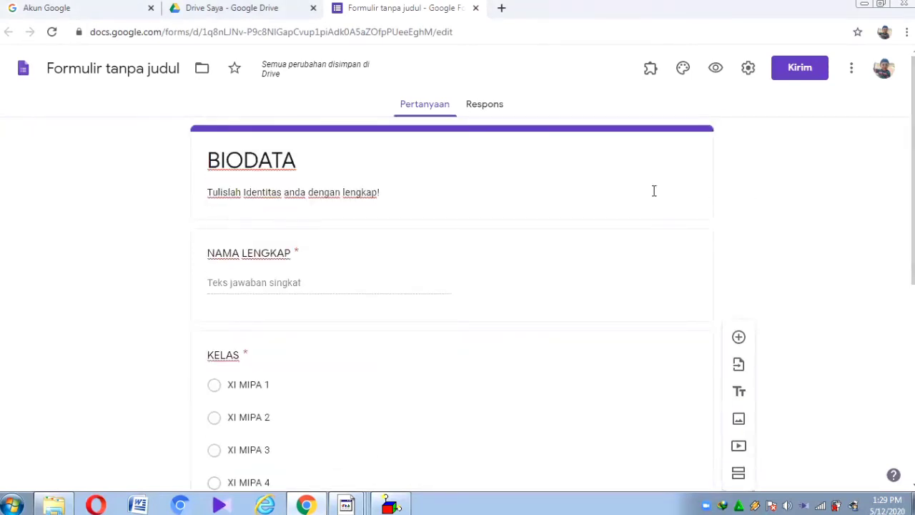
left_click_drag(912, 171, 912, 293)
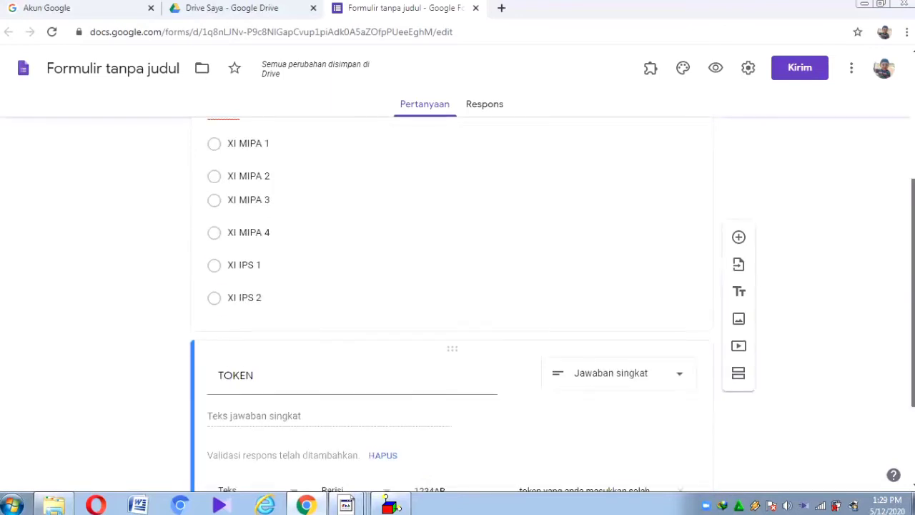
left_click(738, 474)
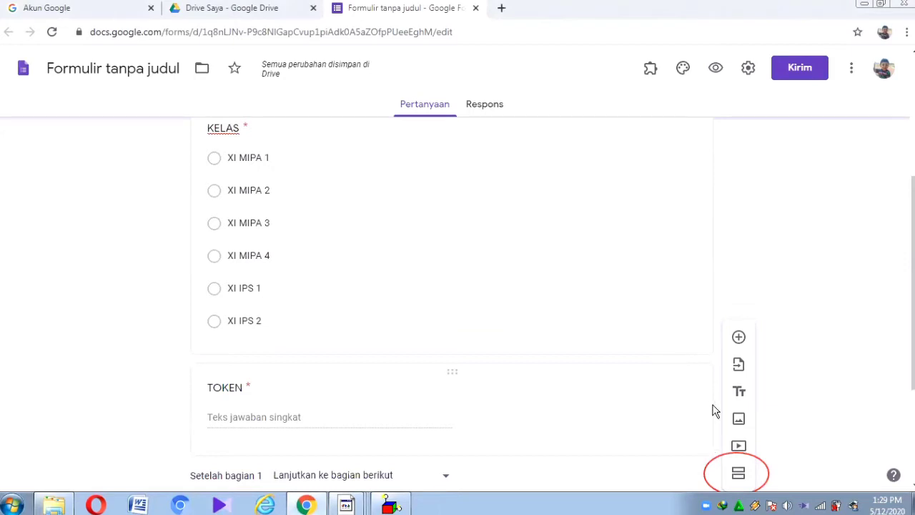
scroll(372, 363, "down", 3)
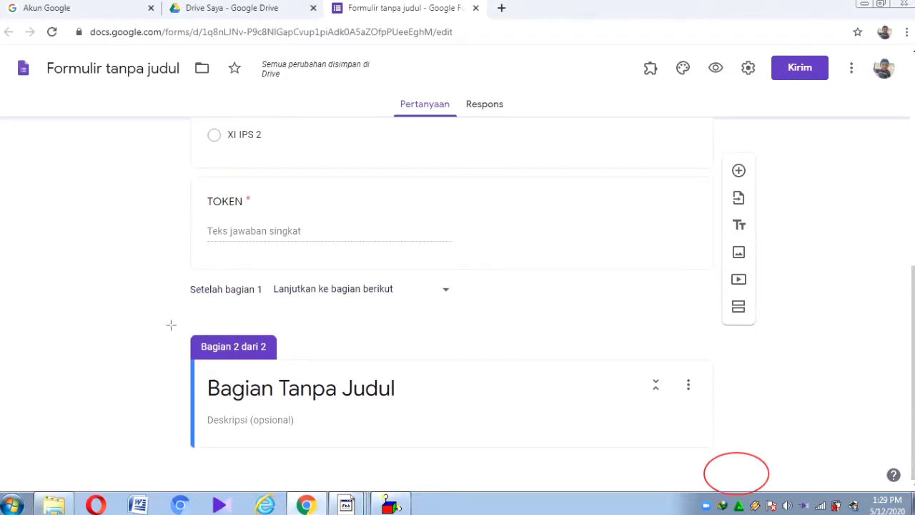
left_click_drag(229, 340, 293, 362)
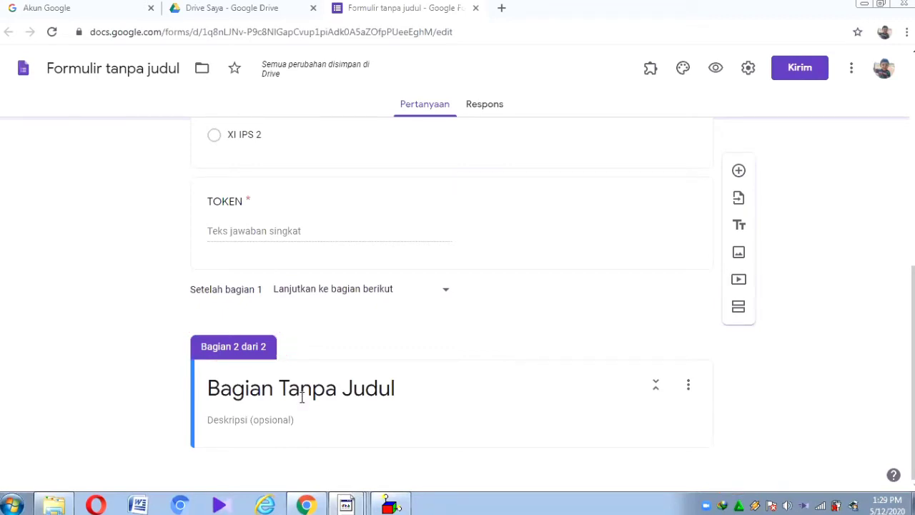
Step: Title section 2 PENILAIAN HARIAN 4 (INTEGRAL)
left_click(257, 397)
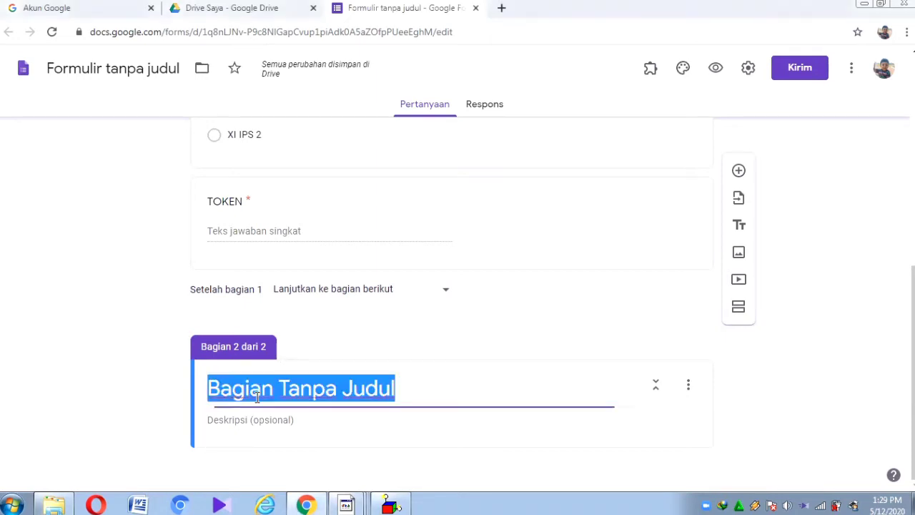
type("pen")
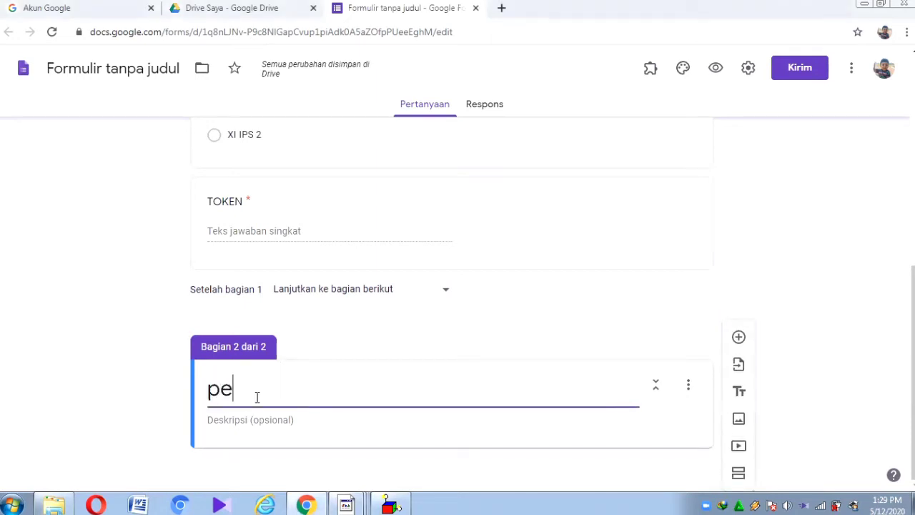
key("BackSpace")
key("BackSpace")
key("BackSpace")
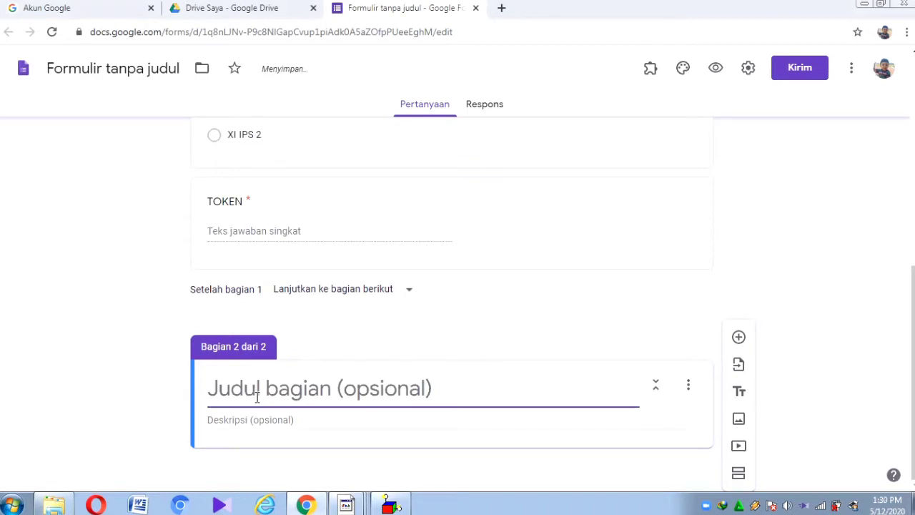
type("PENILAIAN")
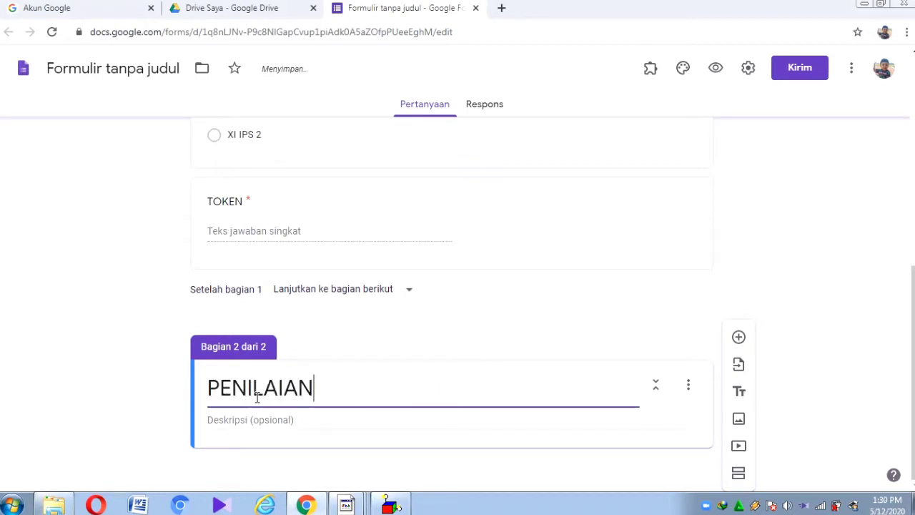
type(" HARIAN 4")
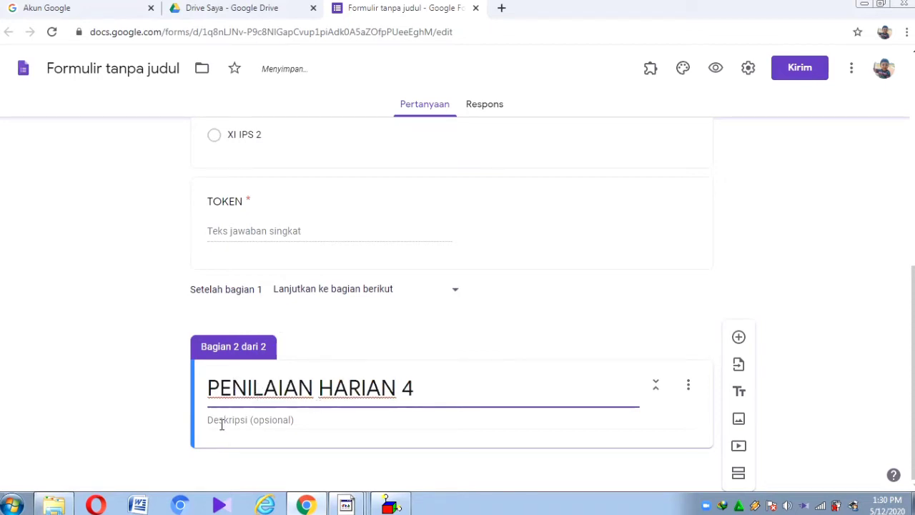
type(" (INTEGRAL)")
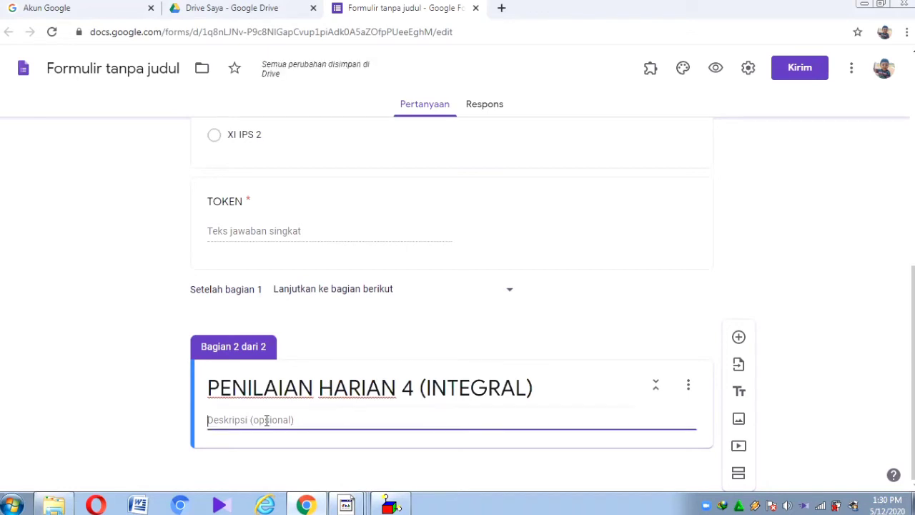
Step: Describe it as 'KERJAKANLAH DENGAN SUNGGUH-SUNGGUH' and add a blank multiple-choice question
type("KERJAKANLA")
key("BackSpace")
type("LAH DENGAN")
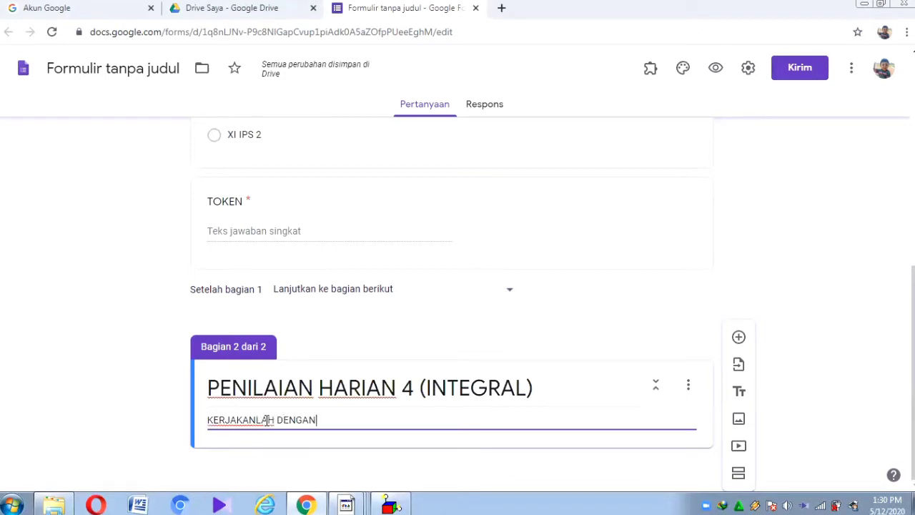
type(" SUNGGUH-SUNGU")
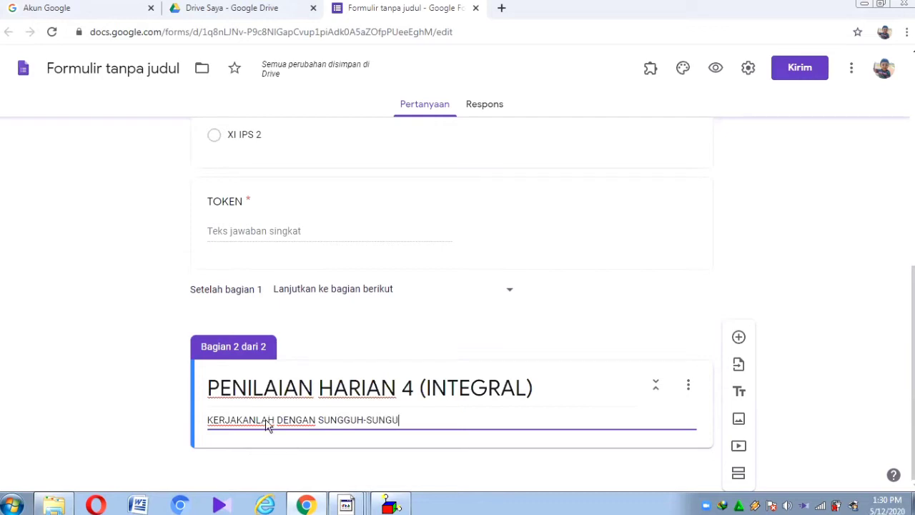
key("BackSpace")
type("GUH")
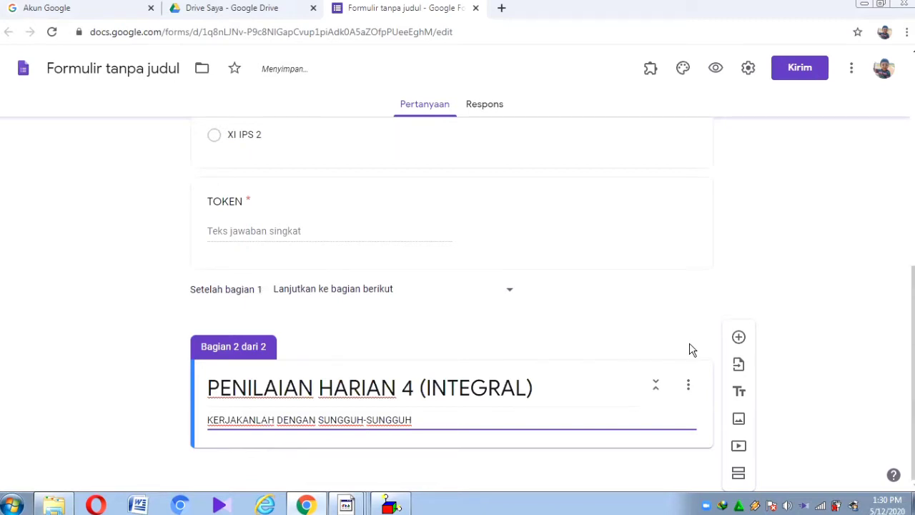
left_click(740, 338)
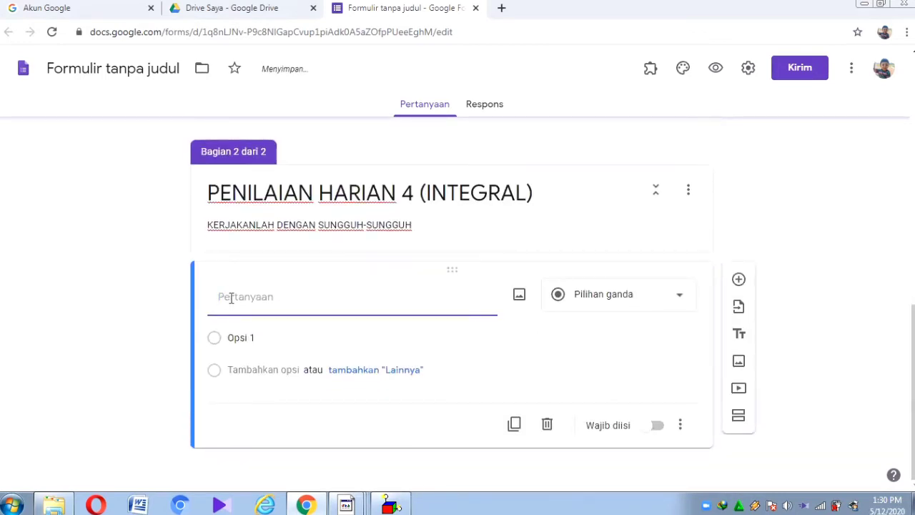
Step: Write the multiple-choice question 'Apa pengertian integral?'
left_click(651, 297)
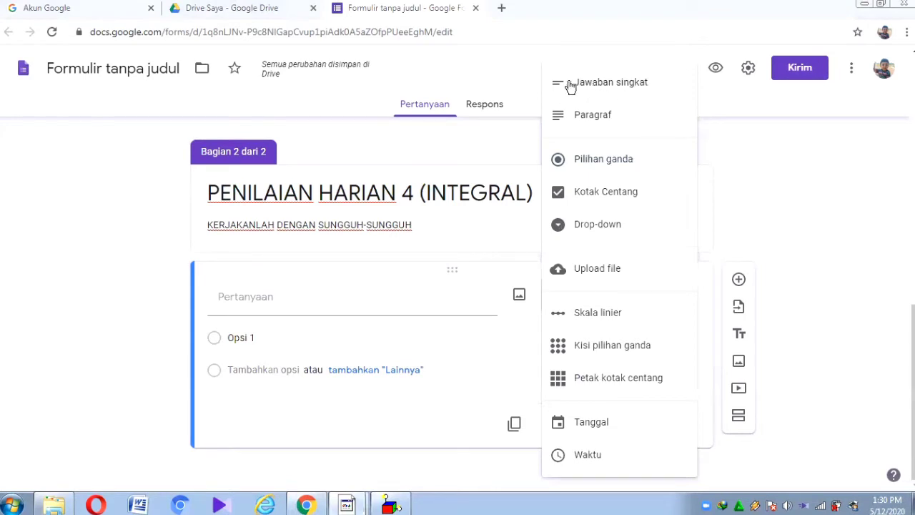
left_click(341, 306)
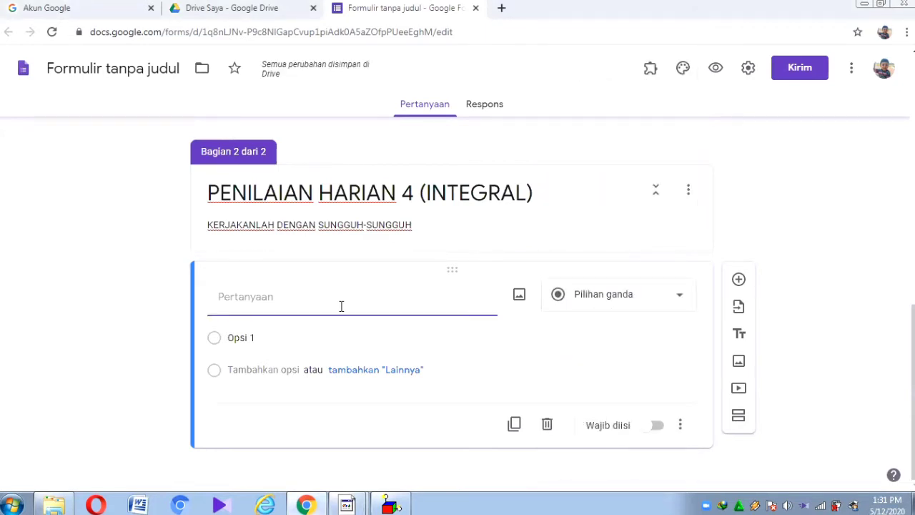
type("Apa pengertia")
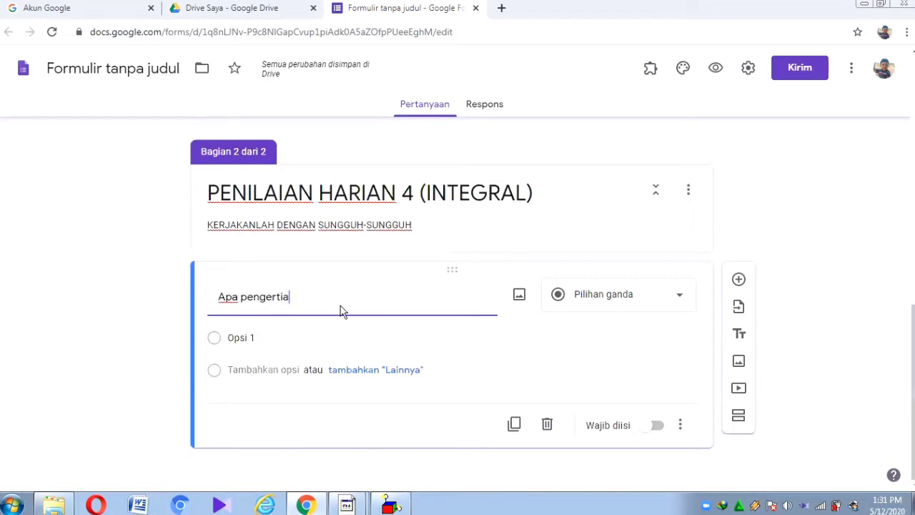
type("n integral")
type("?")
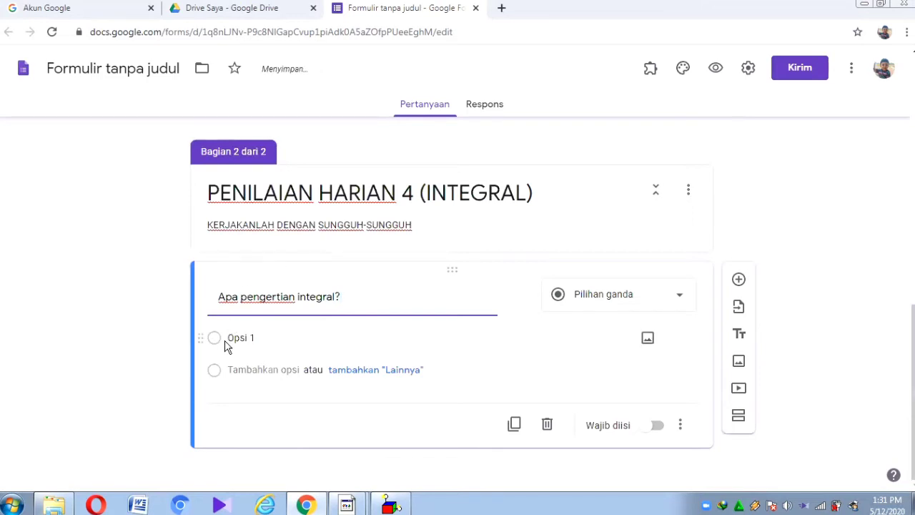
Step: Fill the first two answer options with 'integral adalah'
left_click(243, 341)
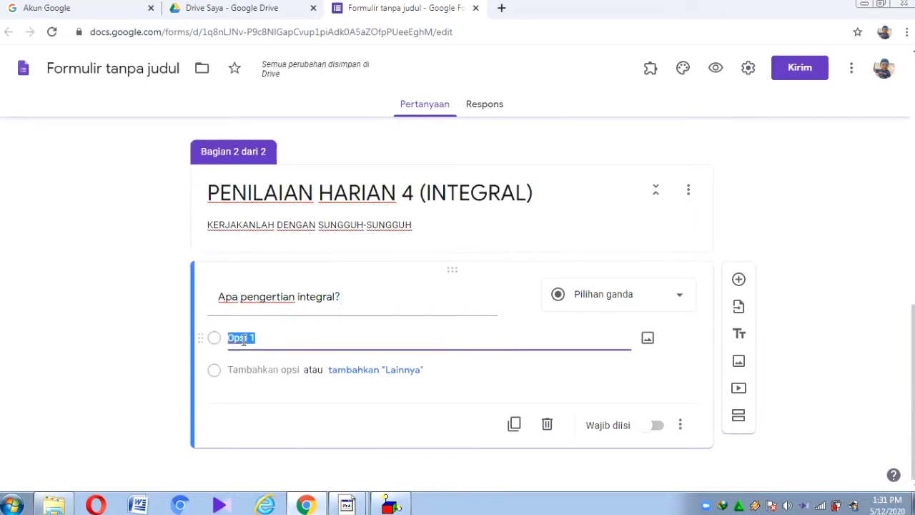
type("a")
key("BackSpace")
type("integral adalah")
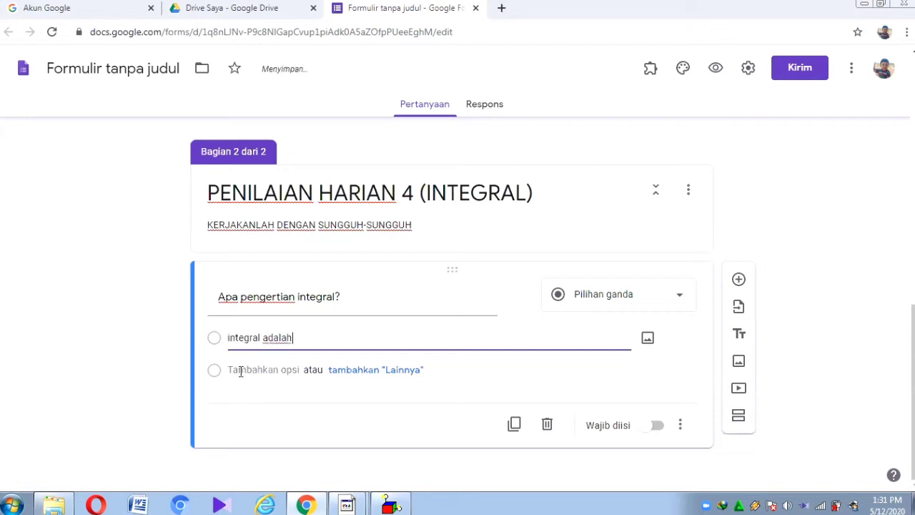
left_click(239, 370)
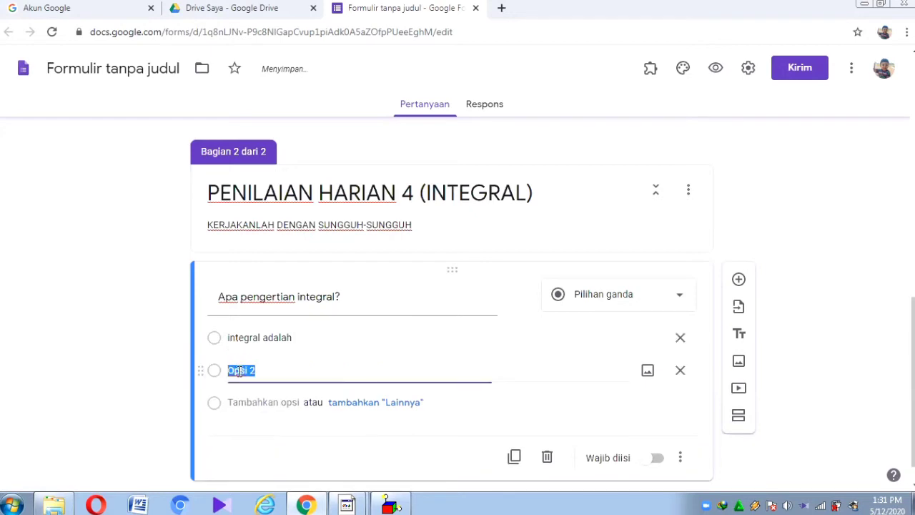
type("integral")
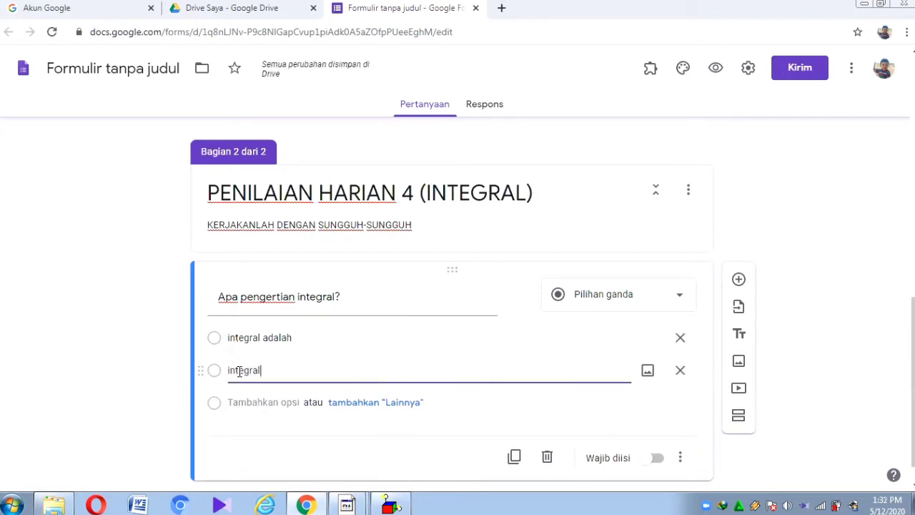
type(" adl")
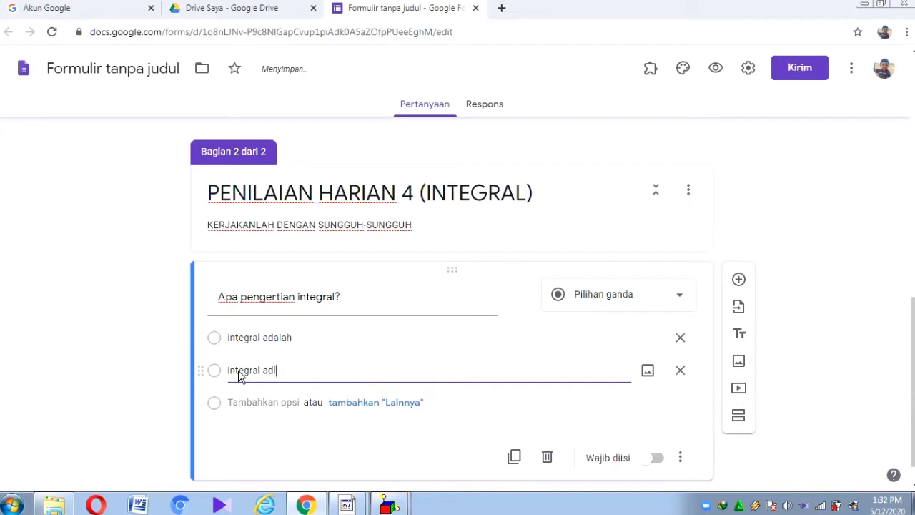
key("BackSpace")
type("alah")
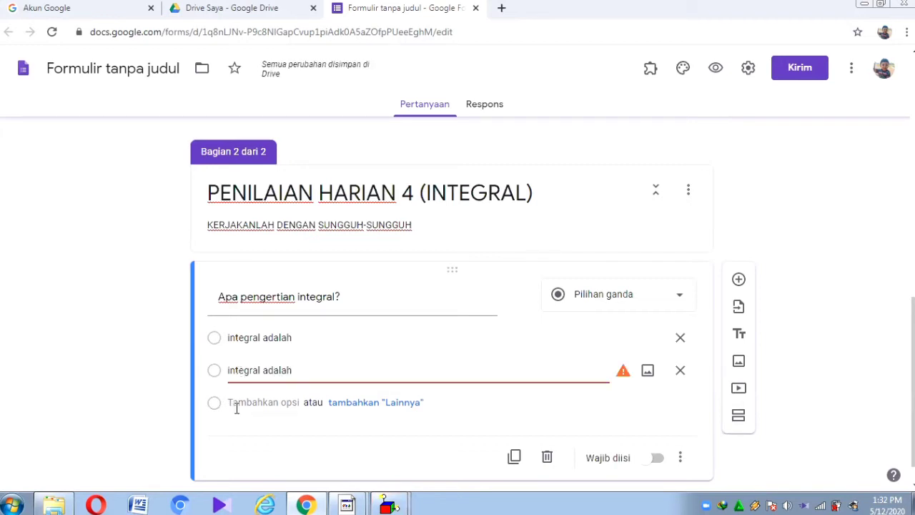
Step: Add options 3, 4 and 5, then insert a new blank question below
left_click(236, 404)
left_click(249, 434)
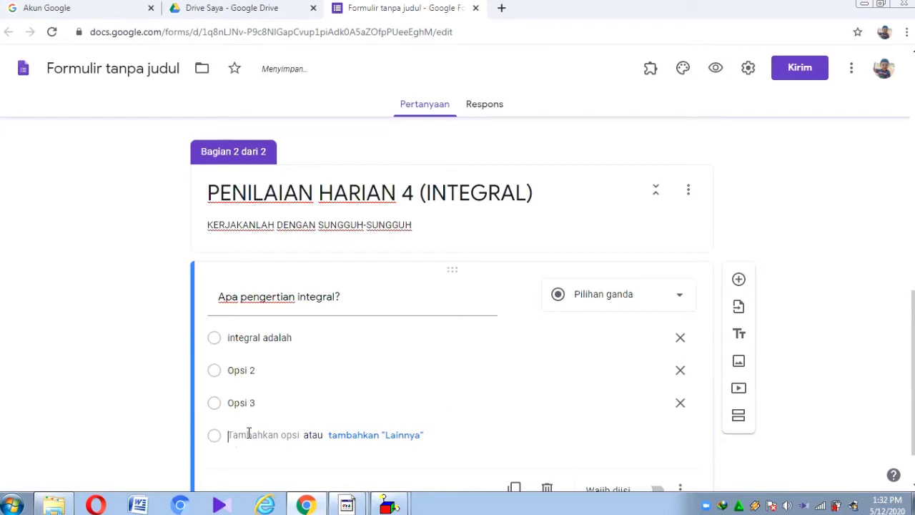
left_click(248, 467)
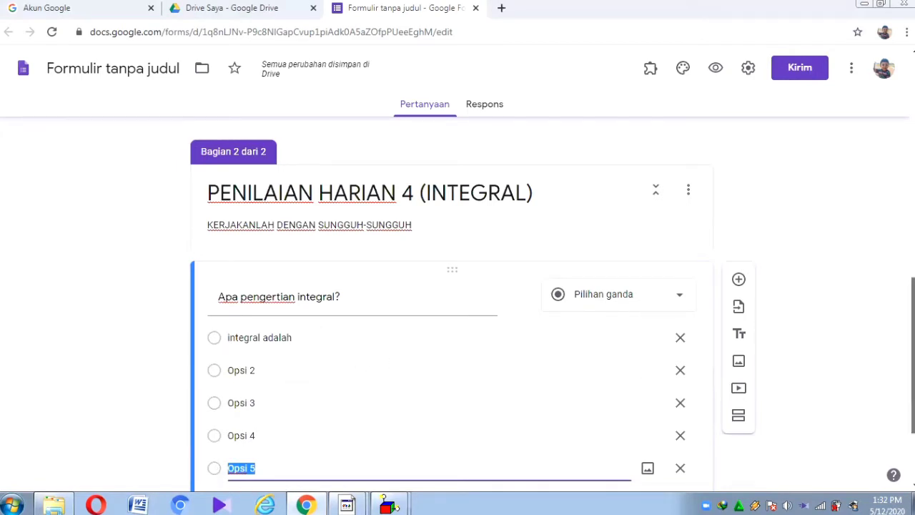
left_click_drag(913, 325, 913, 371)
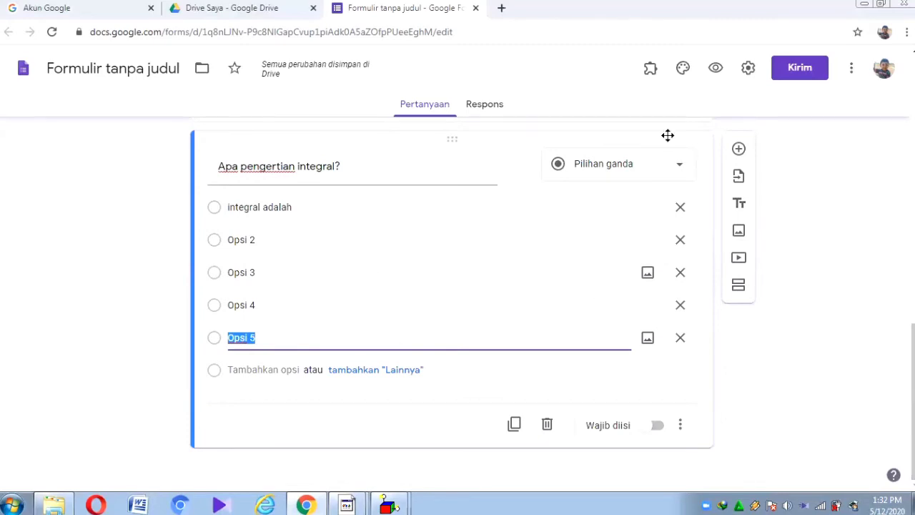
left_click(738, 149)
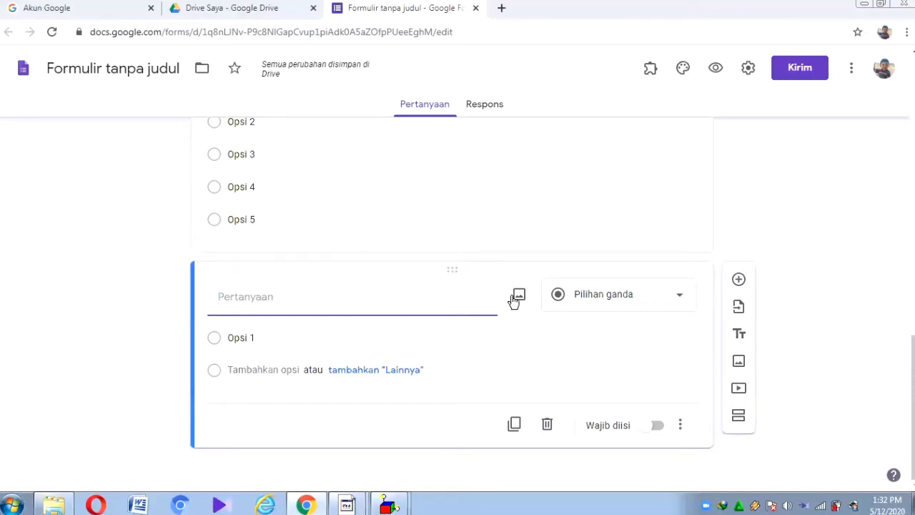
Step: Insert image file 1 (∫ 3x² + 4x − 5 dx) from the PENILAIAN HARIAN 4 folder into the question
left_click(514, 297)
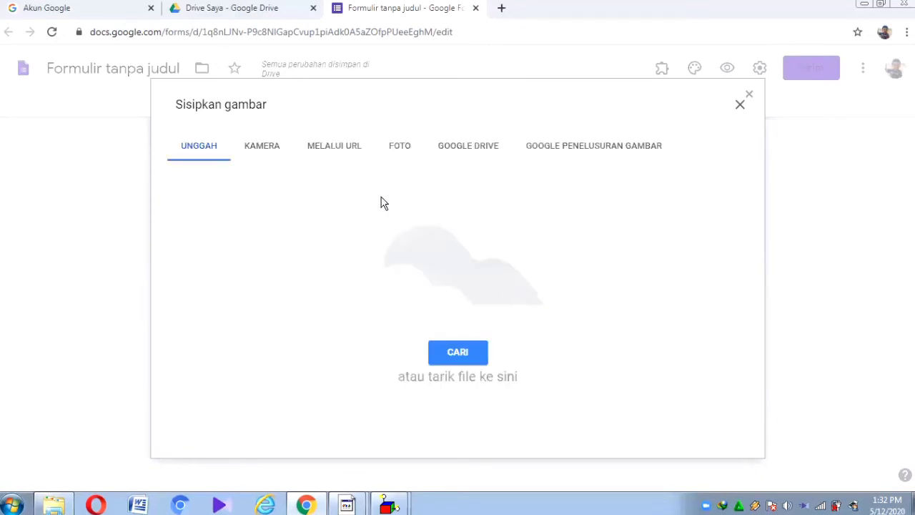
left_click(455, 360)
double_click(599, 132)
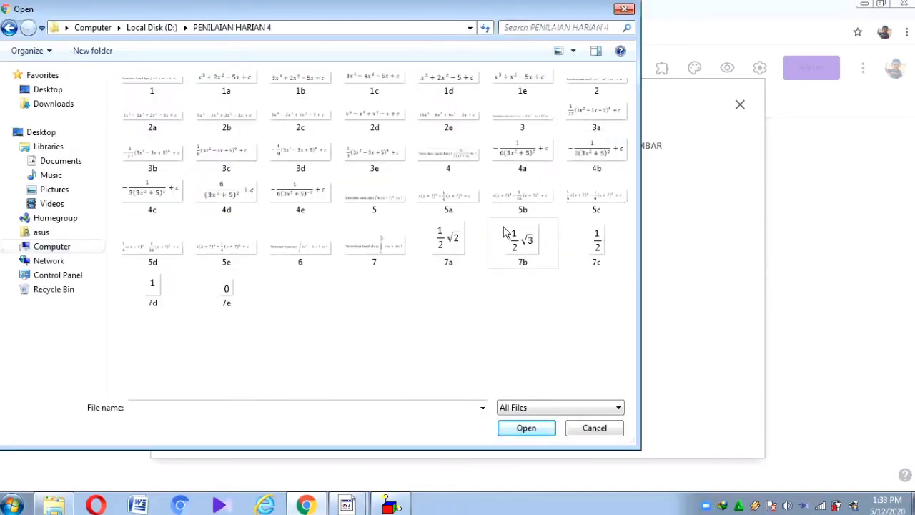
double_click(150, 83)
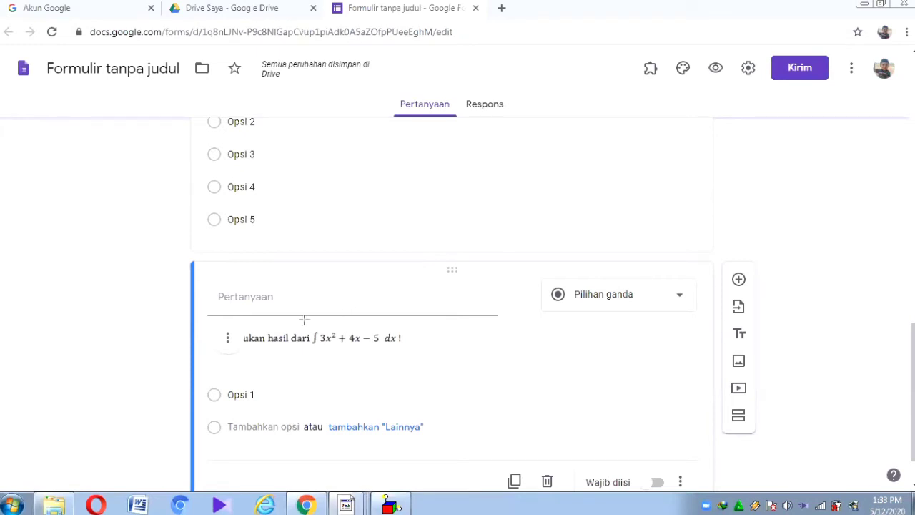
mouse_move(319, 332)
left_mouse_down()
mouse_move(339, 360)
mouse_move(347, 357)
left_mouse_up()
scroll(416, 398, "down", 1)
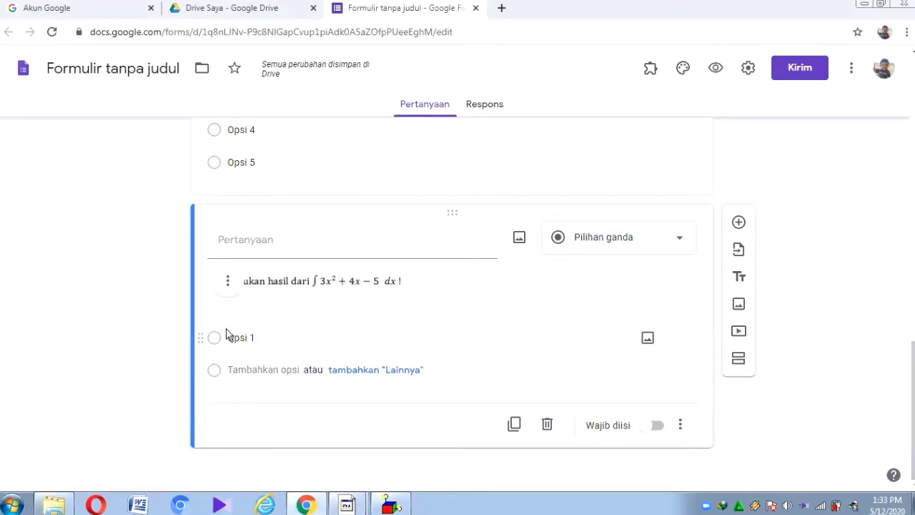
Step: Attach image 1a (x³ + 2x² − 5x + c) to Opsi 1
left_click(646, 339)
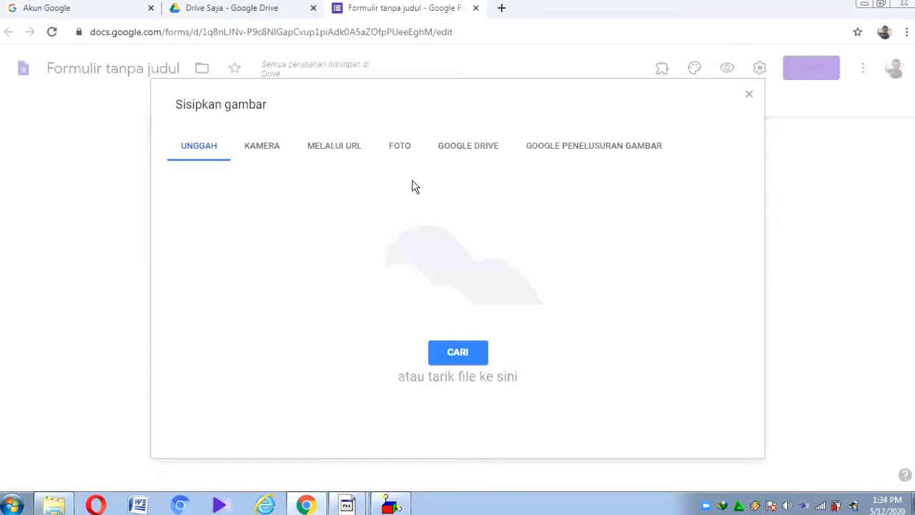
left_click(463, 362)
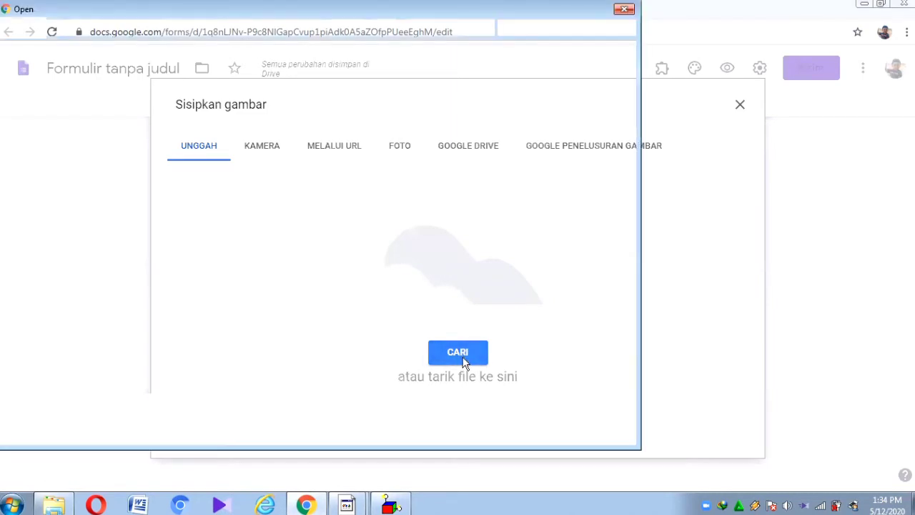
left_click(230, 98)
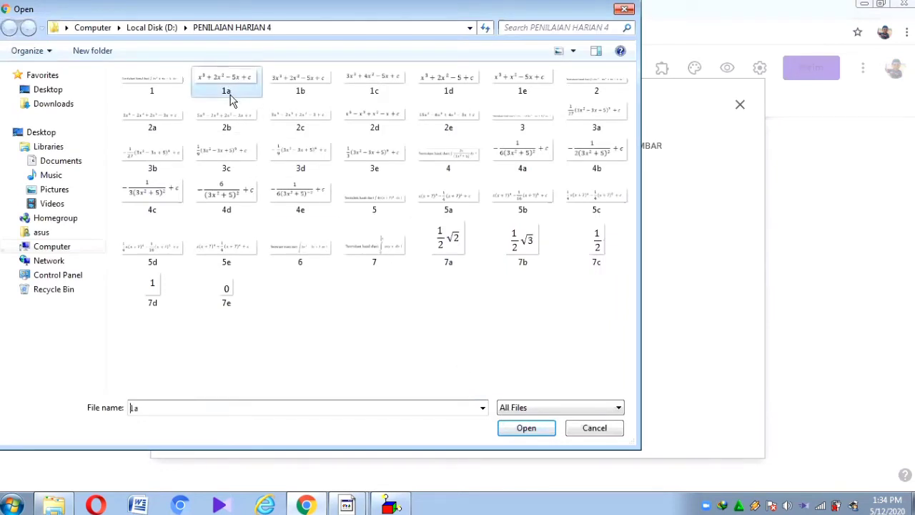
double_click(230, 97)
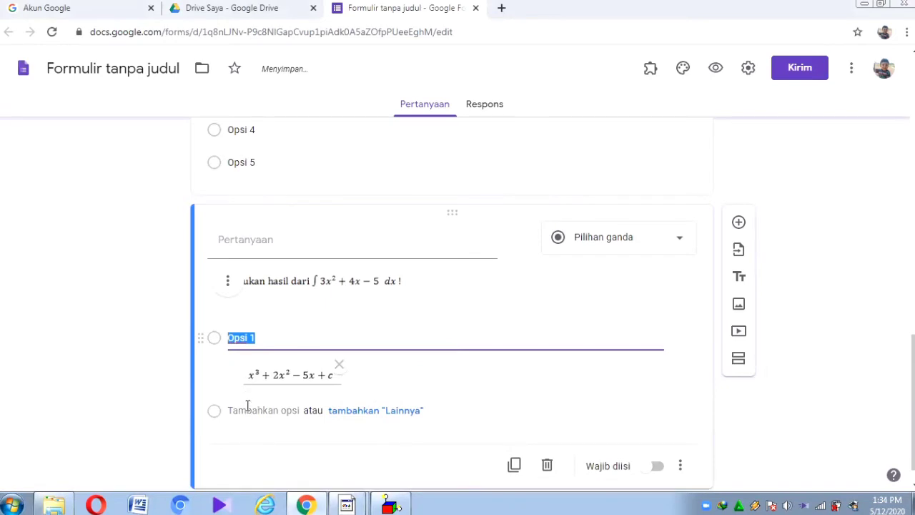
left_click(250, 421)
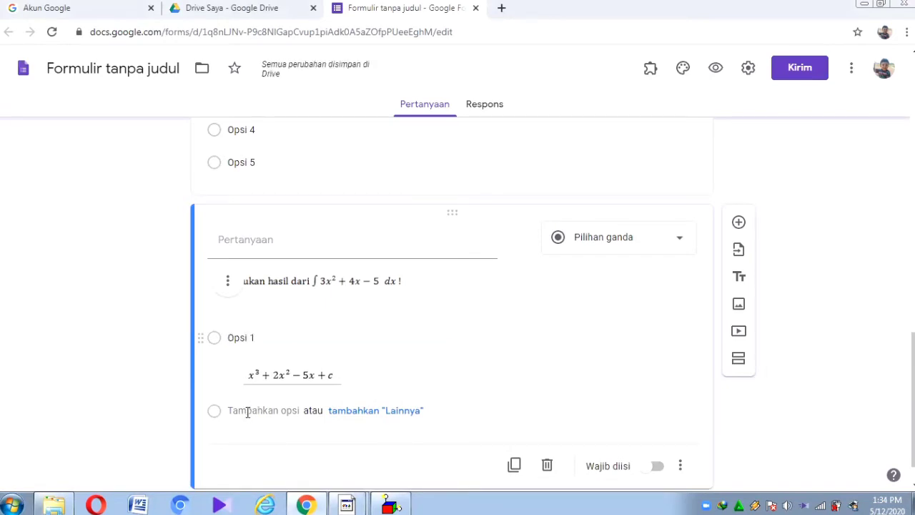
Step: Add Opsi 2 with image 1b (3x³ + 2x² − 5x + c) and start a third option
left_click(247, 412)
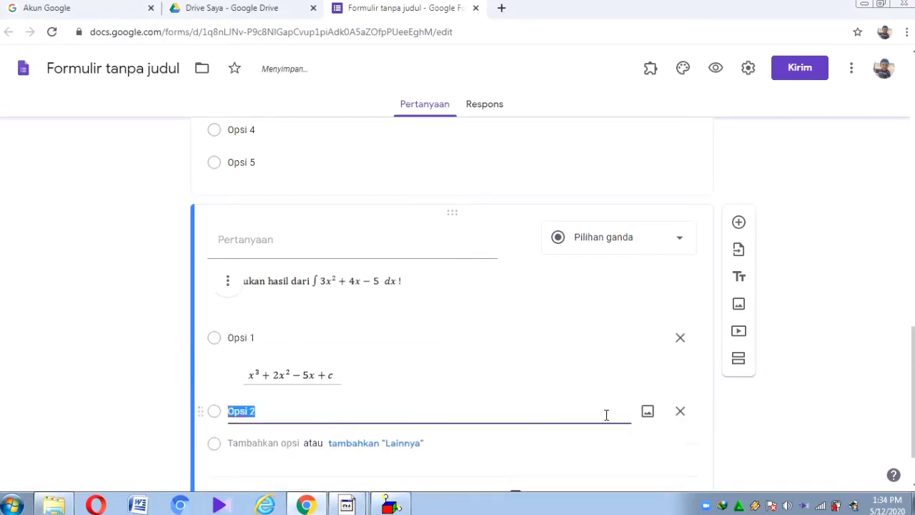
left_click(647, 414)
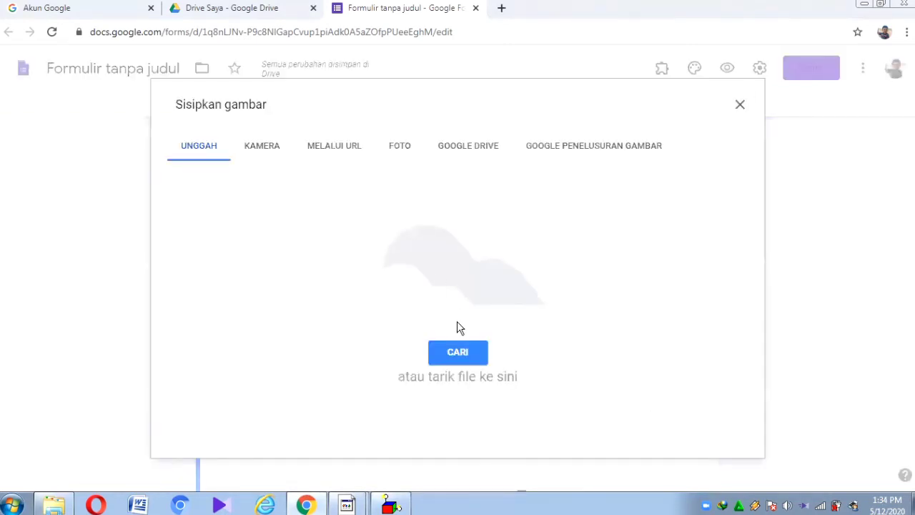
left_click(458, 362)
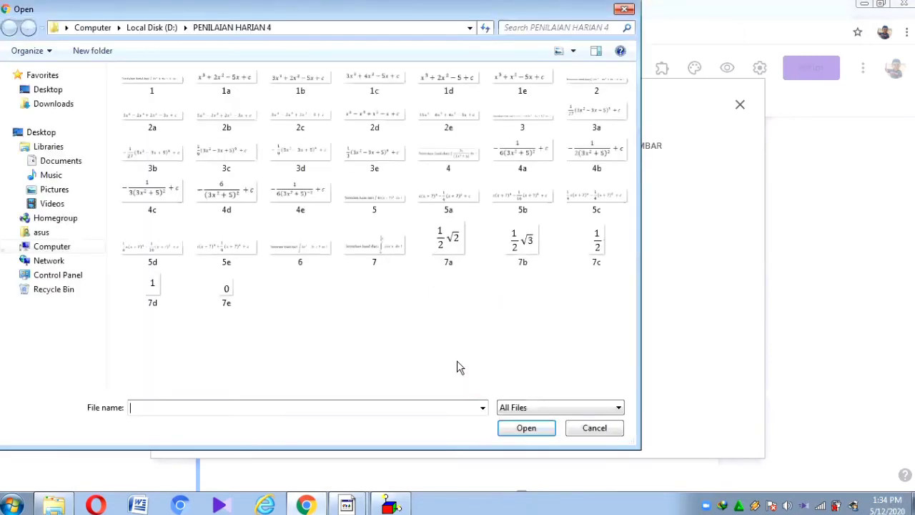
double_click(294, 90)
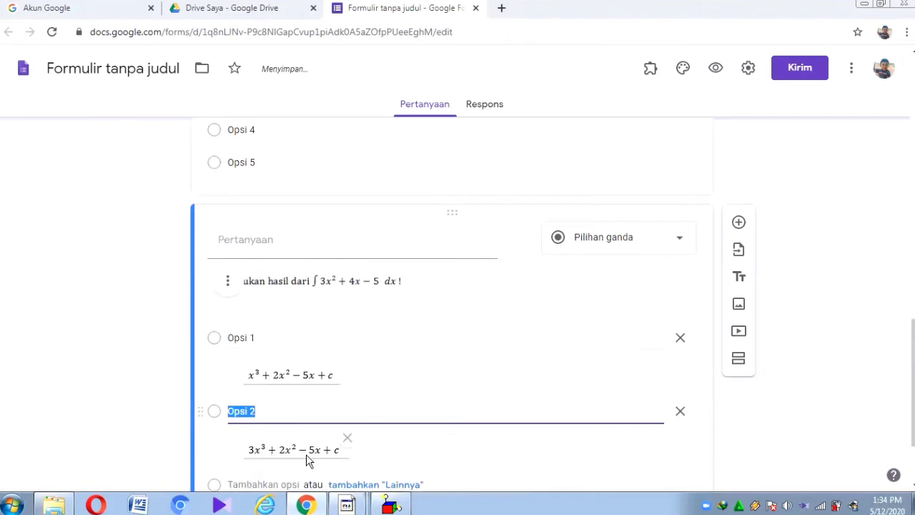
left_click_drag(912, 390, 912, 422)
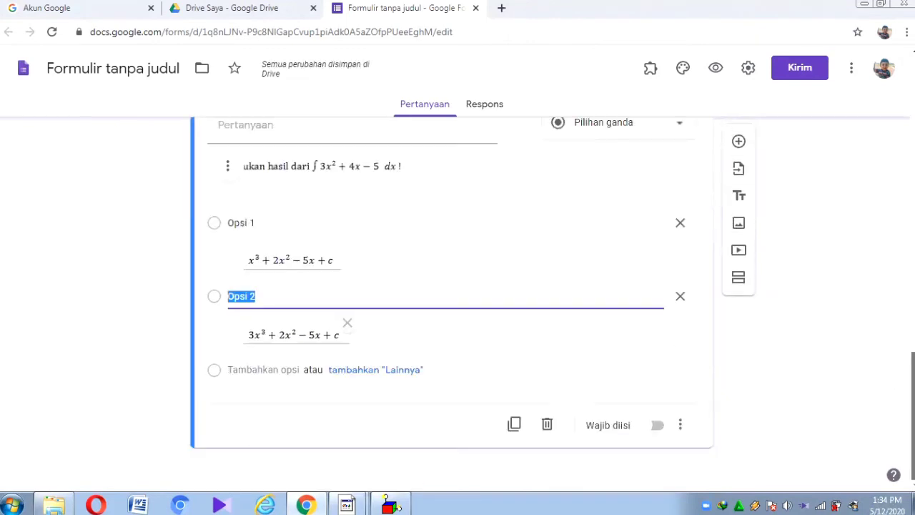
left_click(253, 370)
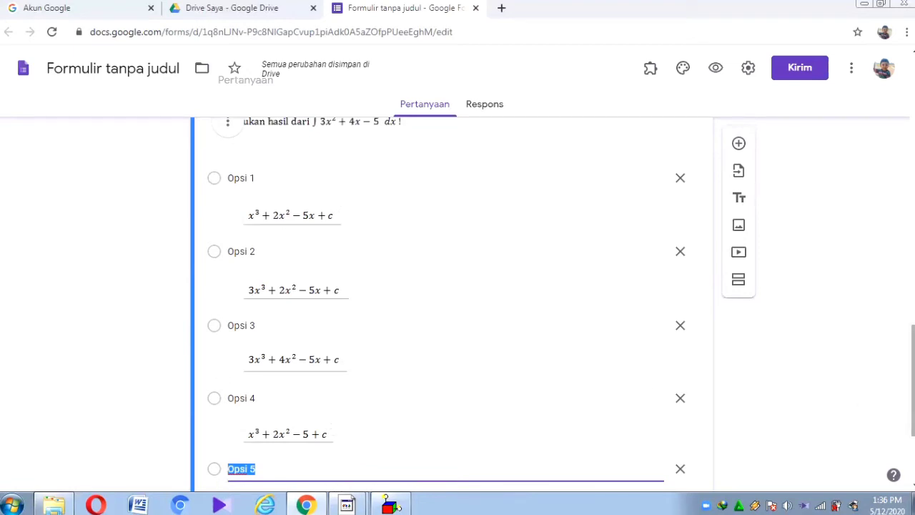
scroll(450, 301, "up", 12)
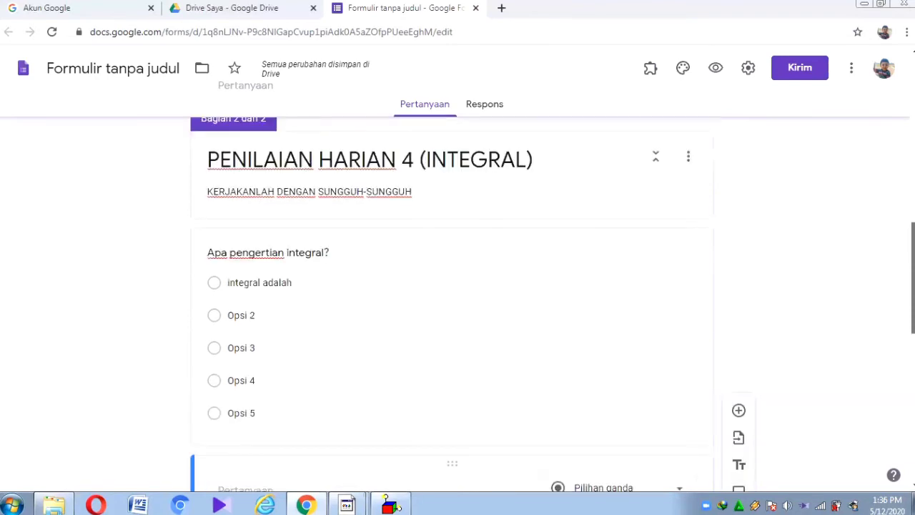
scroll(451, 300, "down", 5)
scroll(450, 300, "up", 2)
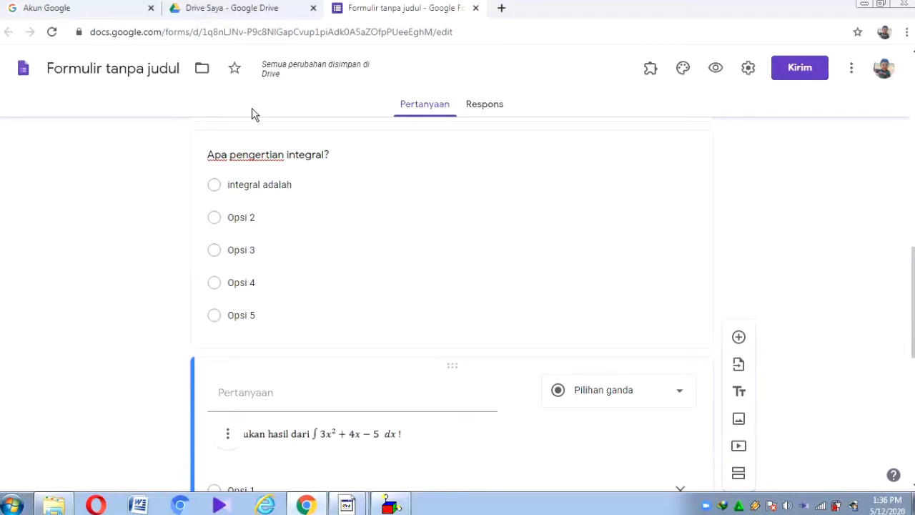
scroll(912, 300, "down", 3)
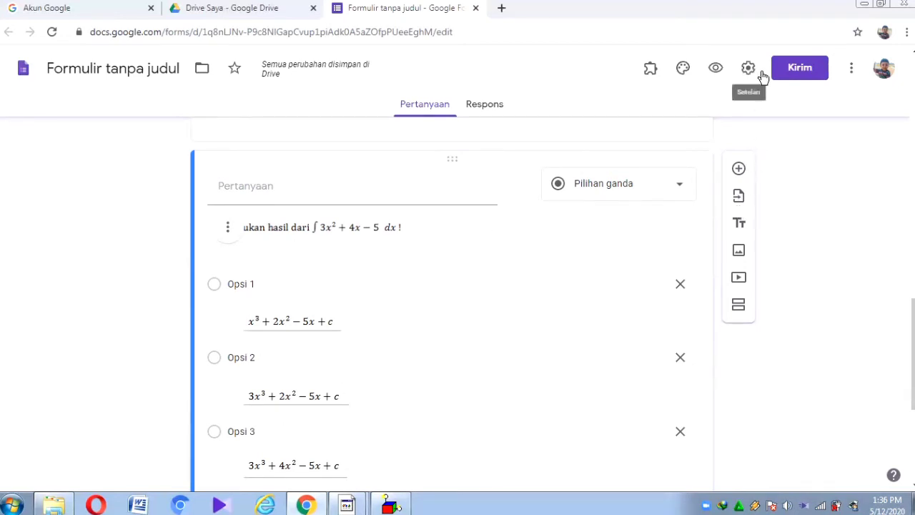
Step: Shuffle the question order in the presentation settings
left_click_drag(700, 149, 738, 90)
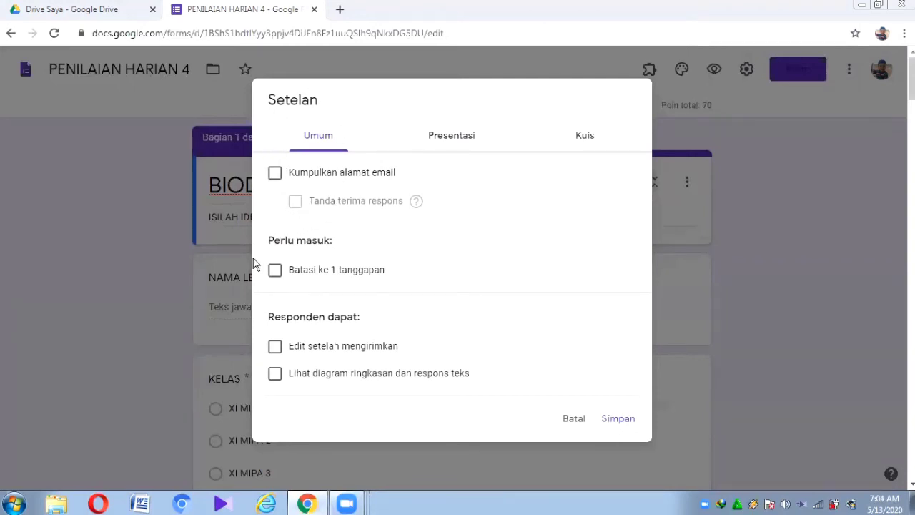
left_click(443, 136)
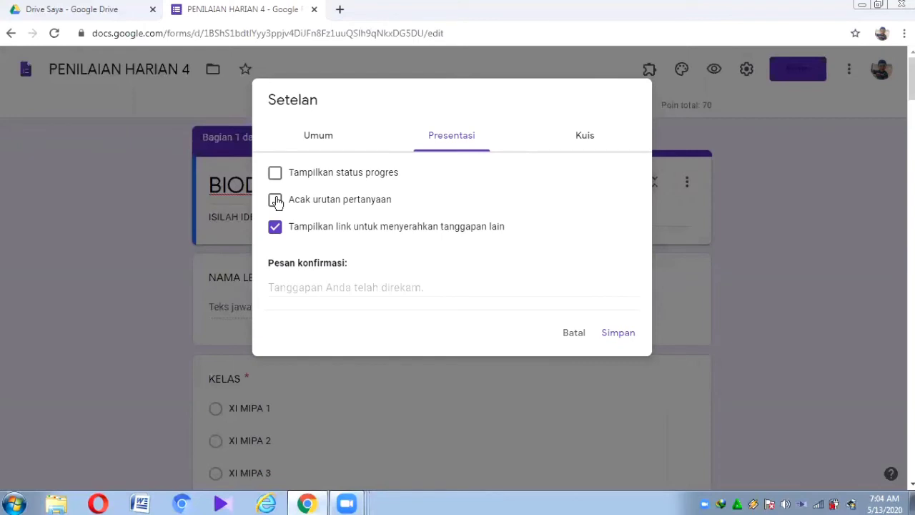
left_click(276, 201)
Step: Turn on quiz mode, hiding missed questions and correct answers, and save the settings
left_click(586, 143)
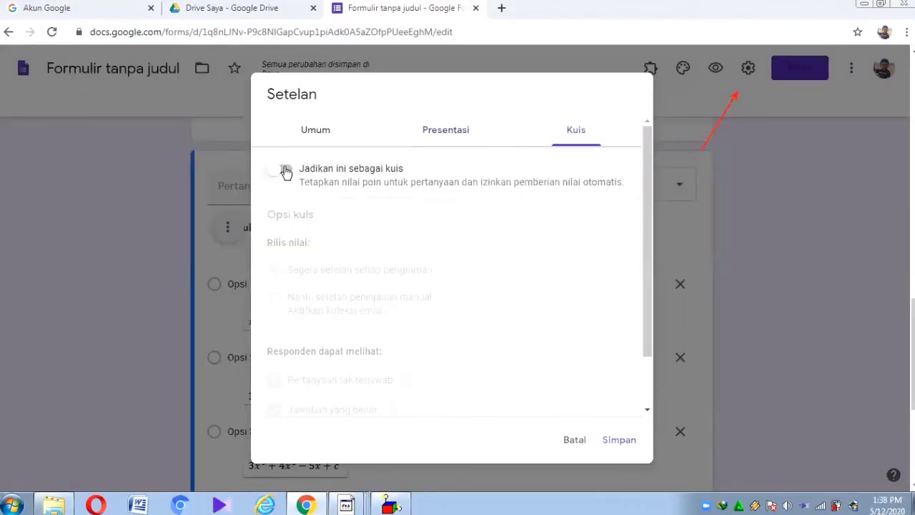
left_click(285, 170)
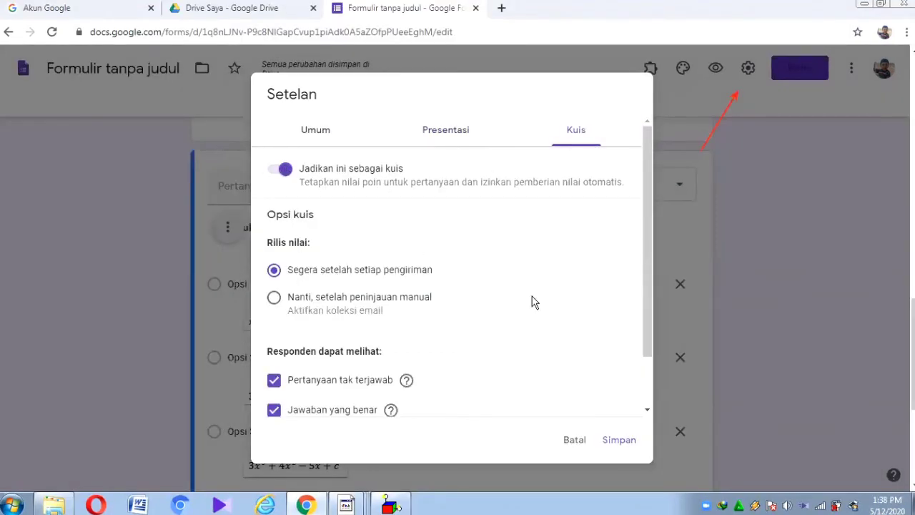
scroll(476, 323, "down", 1)
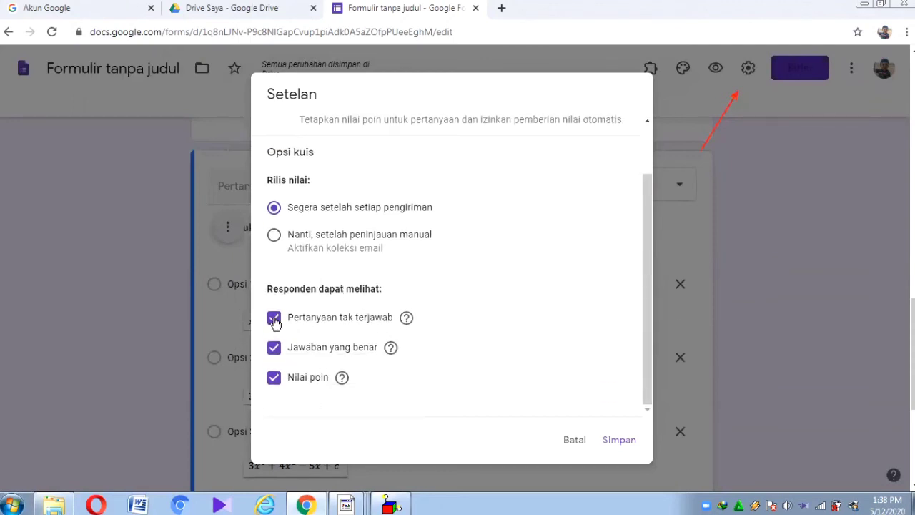
left_click(275, 318)
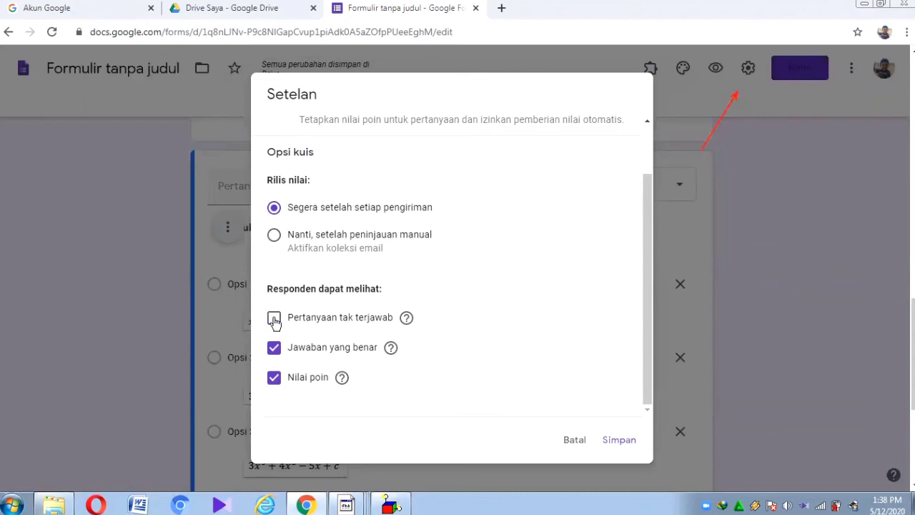
left_click(275, 350)
left_click(619, 441)
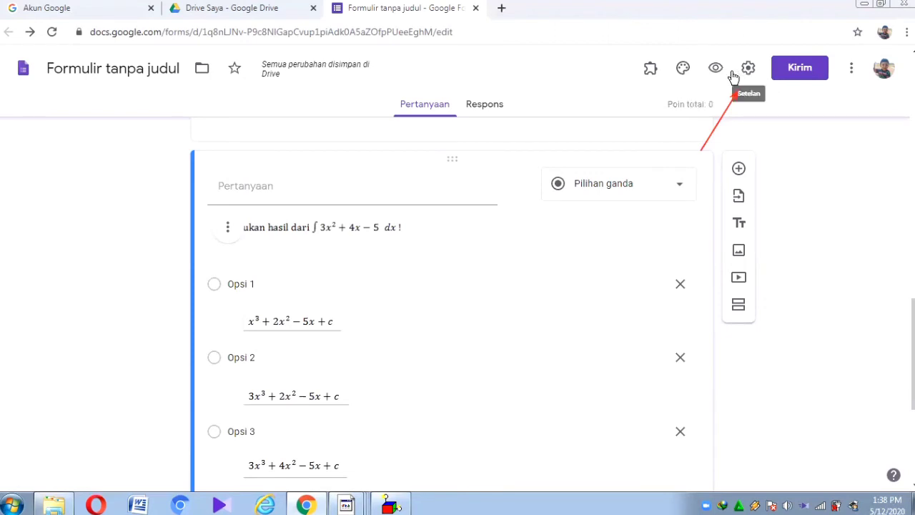
Step: Key Opsi 1 (x³ + 2x² − 5x + c) as the correct answer, worth 10 points
scroll(912, 354, "down", 2)
scroll(897, 433, "down", 4)
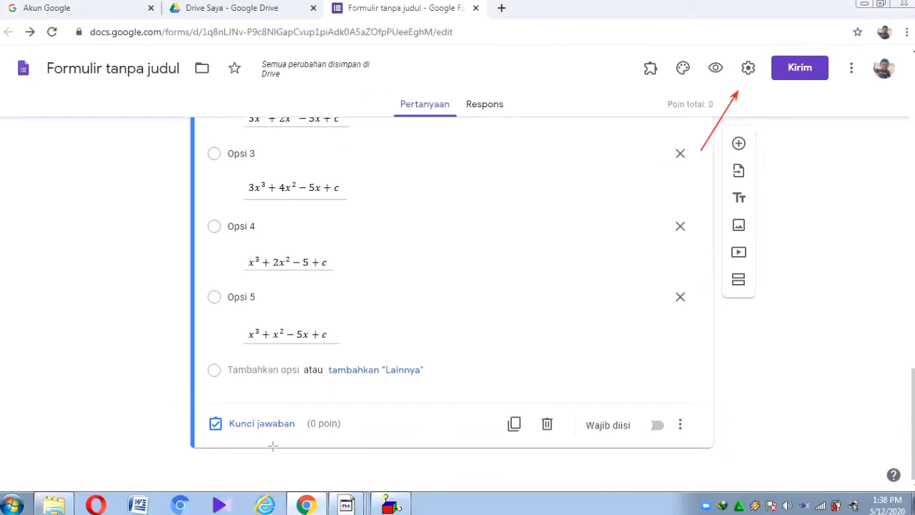
left_click_drag(172, 393, 410, 459)
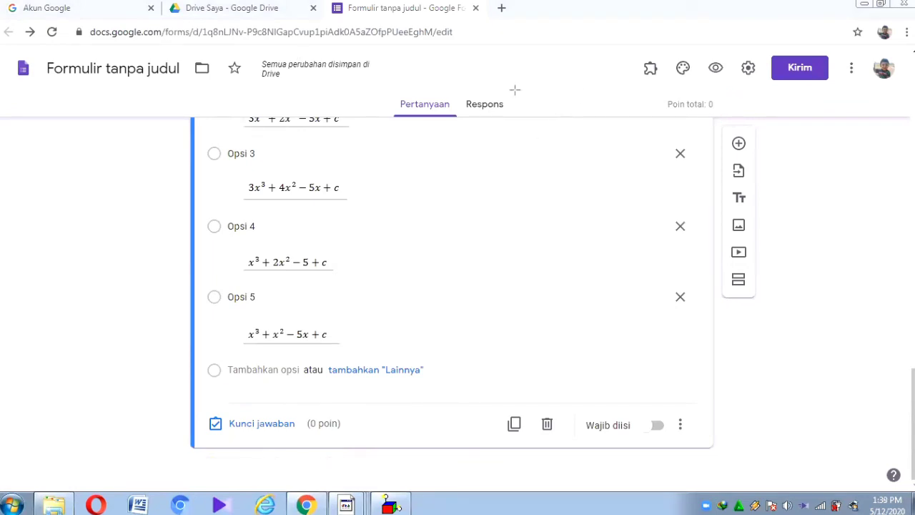
left_click(249, 424)
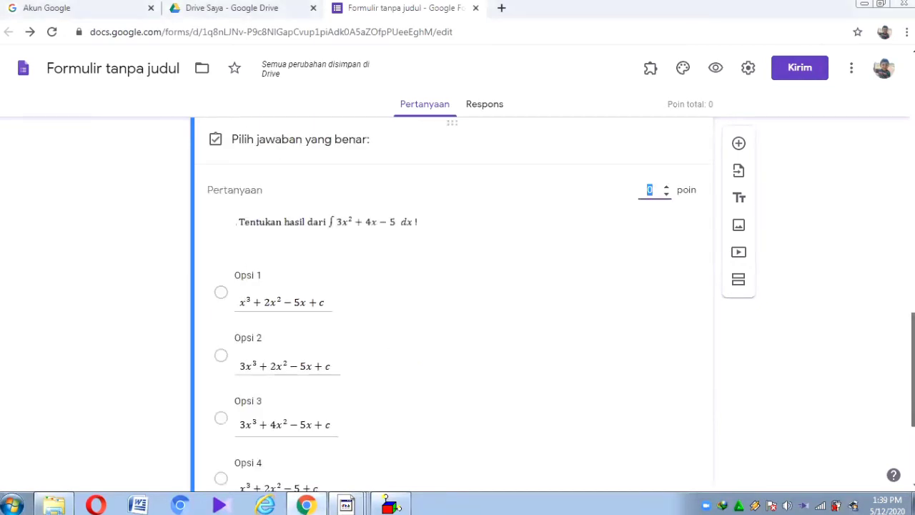
scroll(457, 300, "down", 2)
scroll(506, 328, "up", 1)
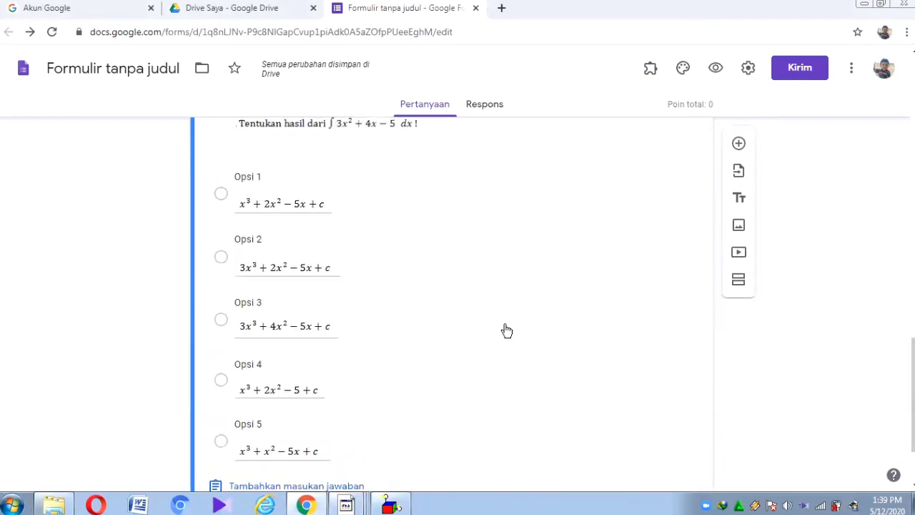
left_click(220, 196)
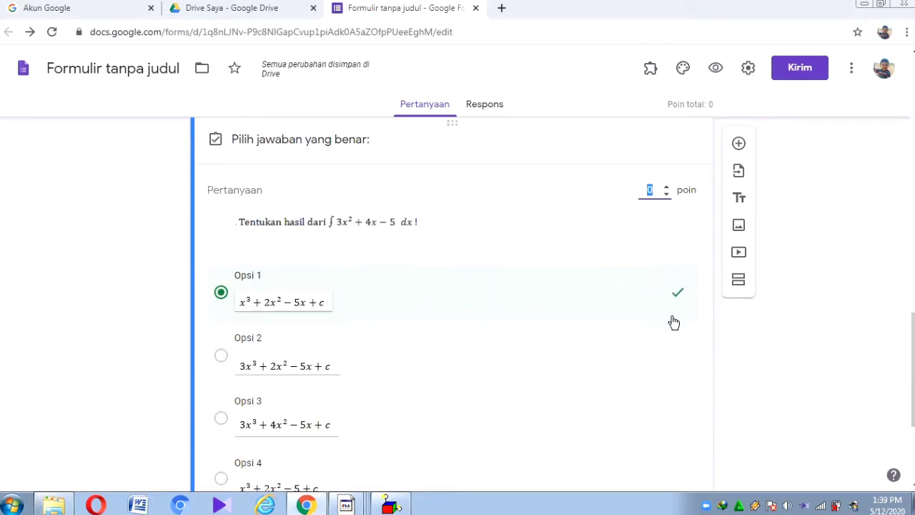
left_click(649, 190)
type("10")
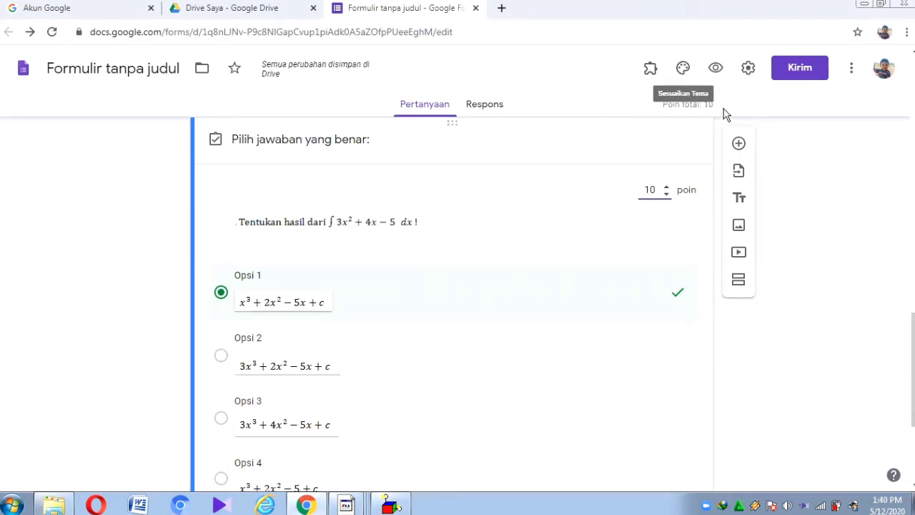
Step: Make the second integral question required and shuffle its answer options
scroll(796, 261, "down", 2)
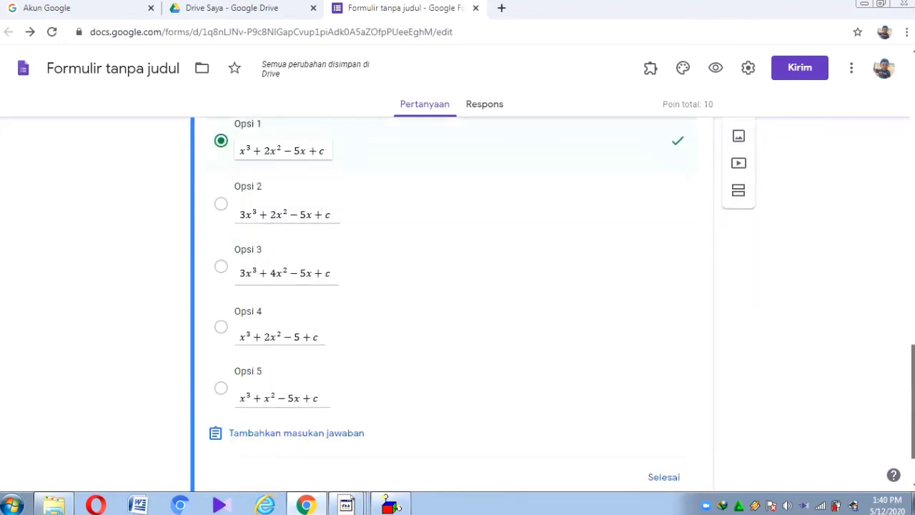
right_click(822, 436)
left_click(647, 428)
left_click(647, 428)
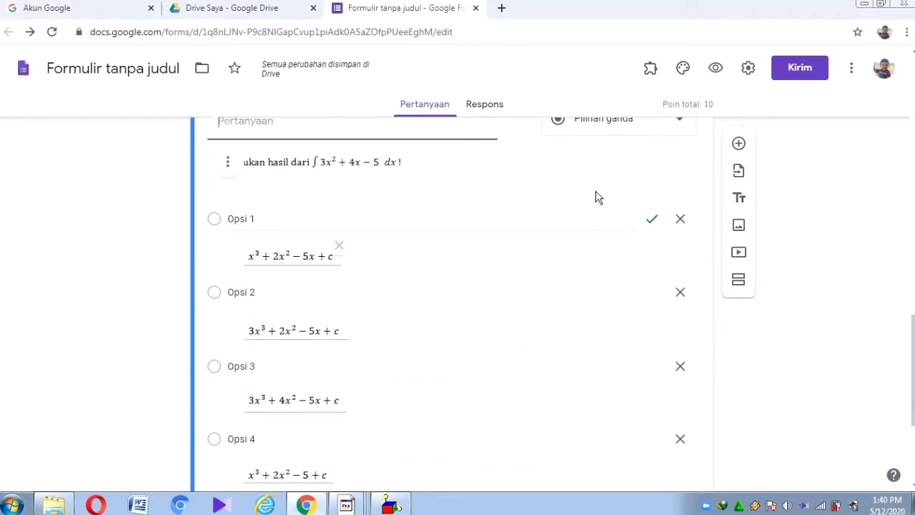
scroll(901, 361, "down", 1)
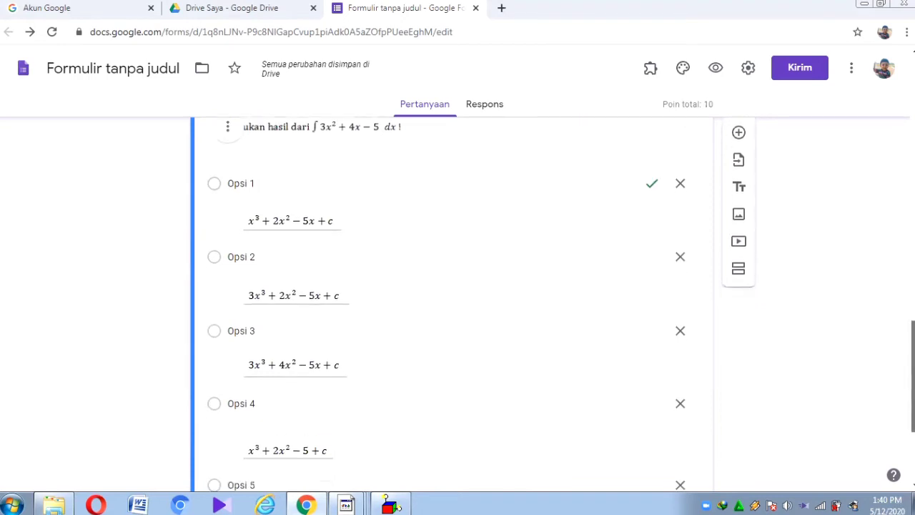
scroll(900, 361, "down", 3)
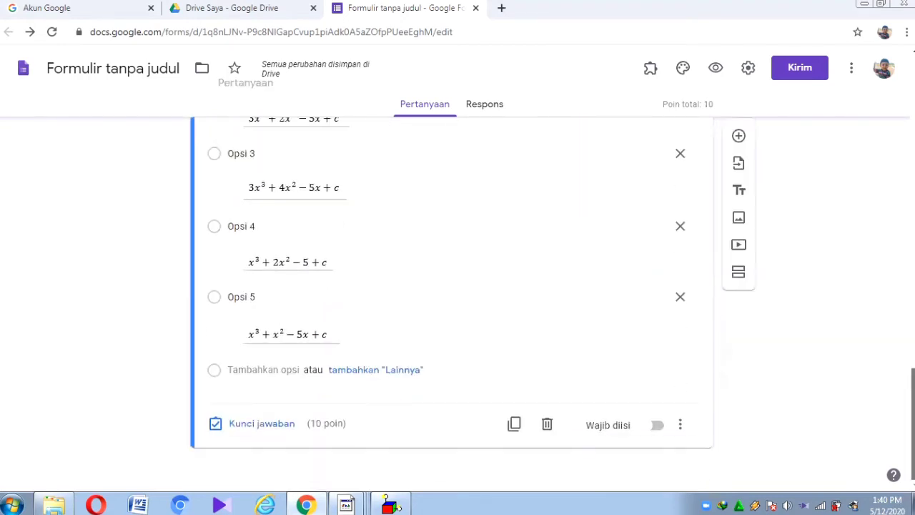
left_click(656, 427)
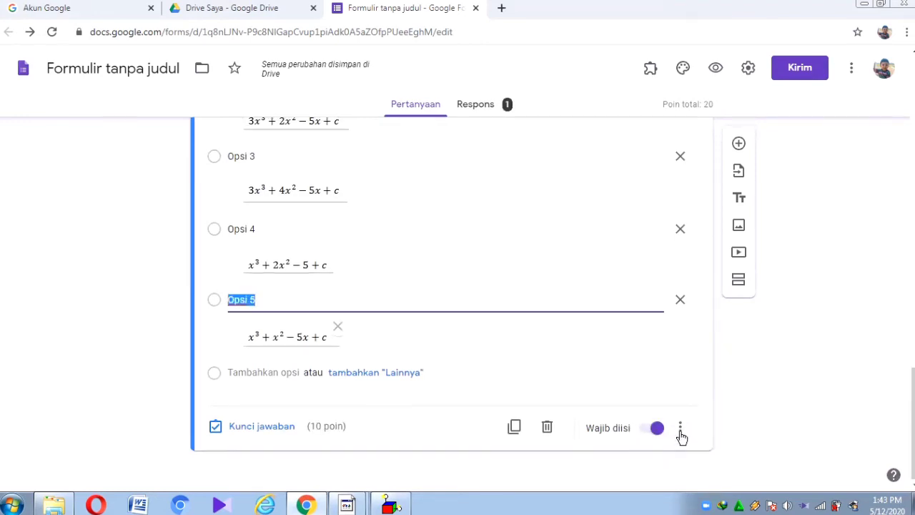
left_click(681, 430)
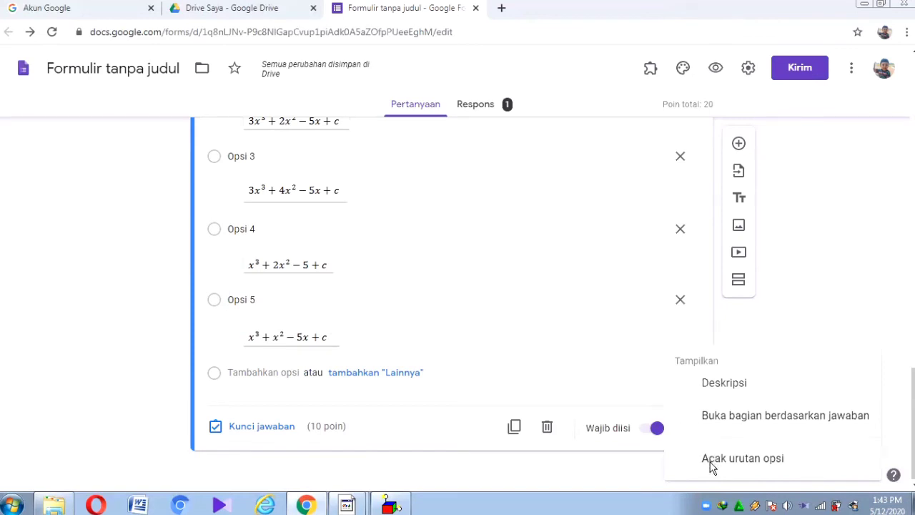
left_click(711, 461)
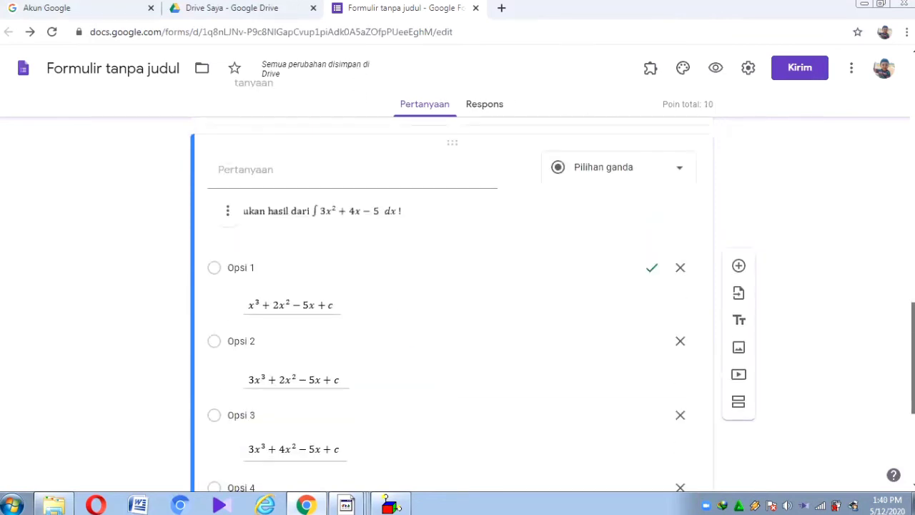
Step: Key 'integral adalah' as the 10-point answer to 'Apa pengertian integral?' and make it required
scroll(827, 293, "up", 4)
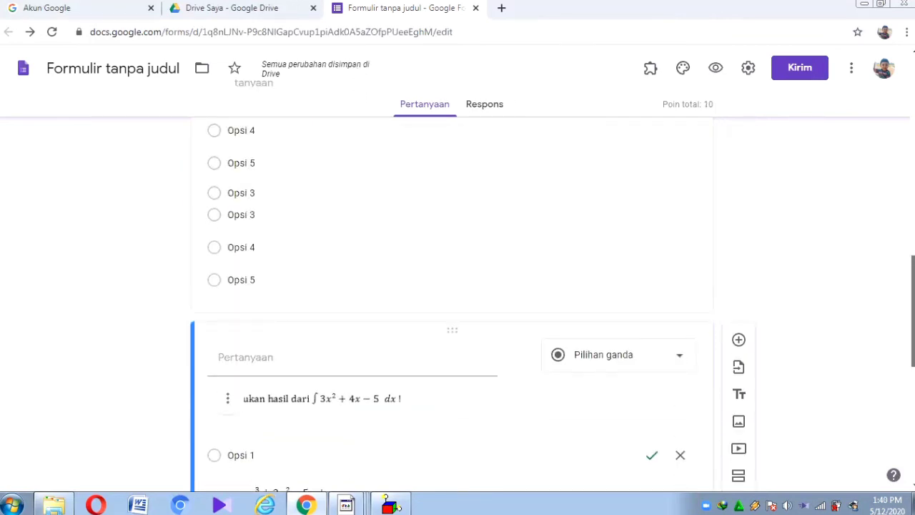
left_click(484, 353)
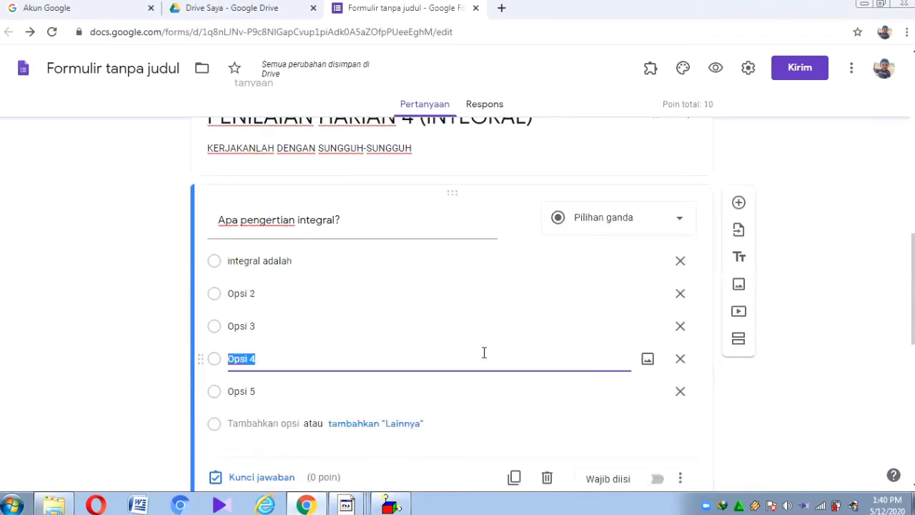
left_click(248, 477)
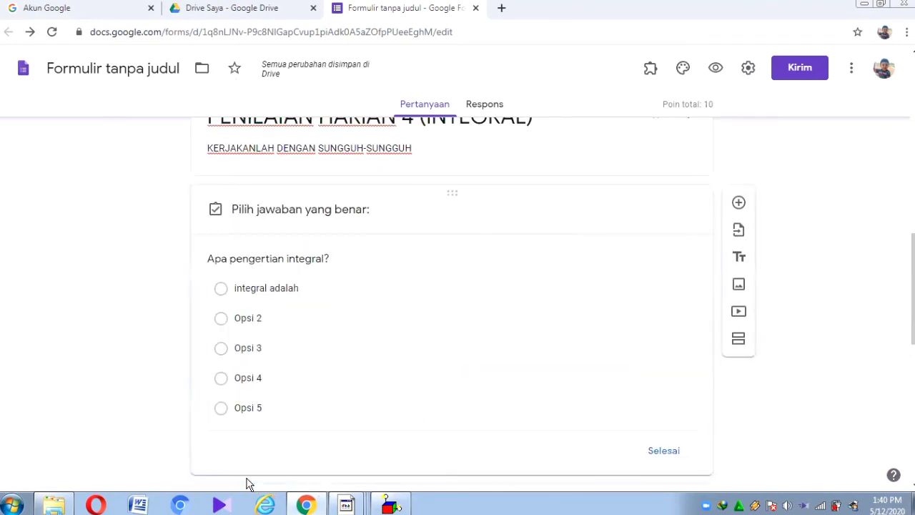
left_click(243, 295)
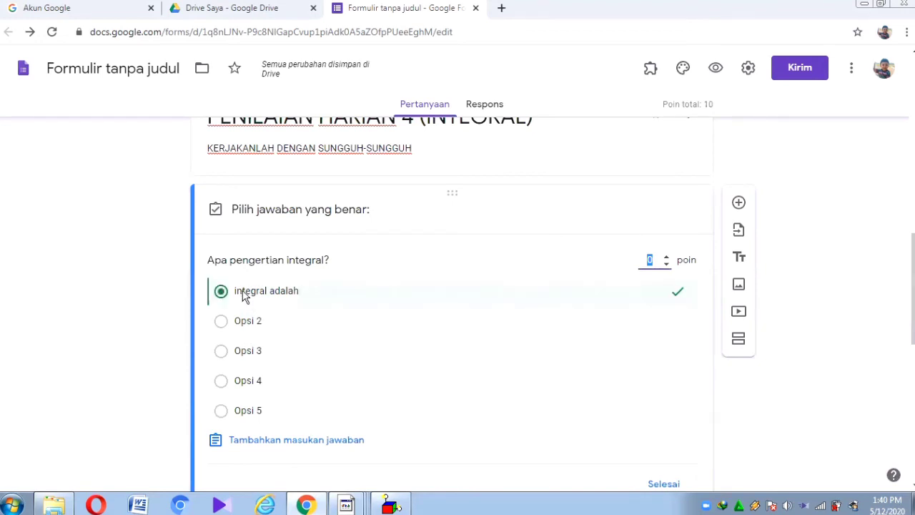
left_click(661, 263)
left_click(652, 480)
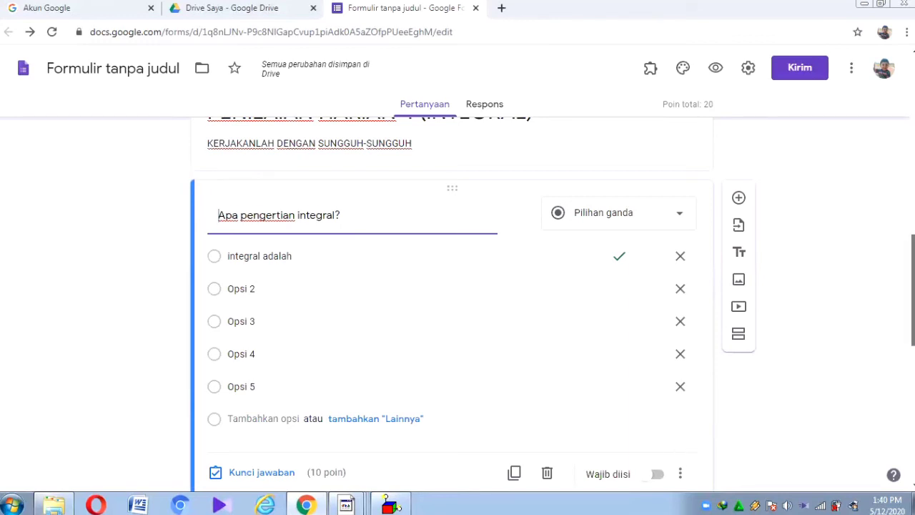
scroll(656, 308, "down", 2)
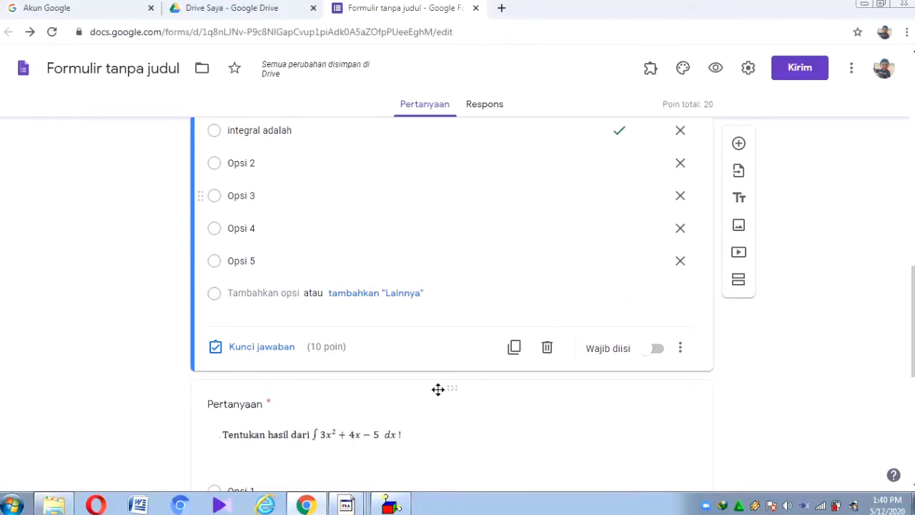
left_click(657, 357)
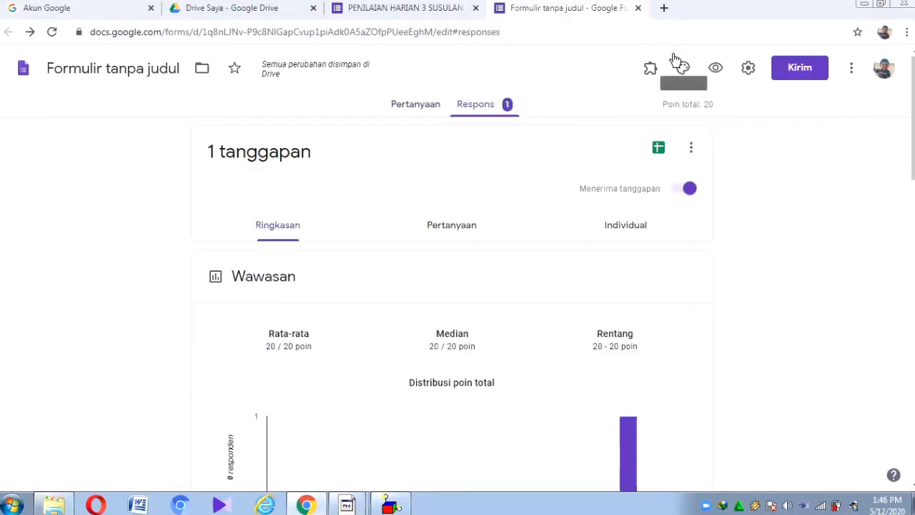
left_click(679, 64)
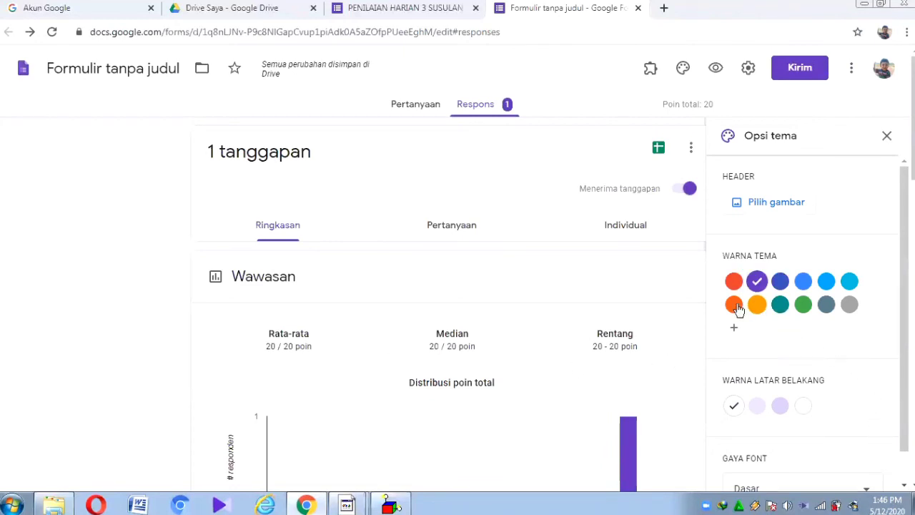
Step: Choose the cyan theme colour and light cyan background, keeping the Dasar font
left_click(850, 282)
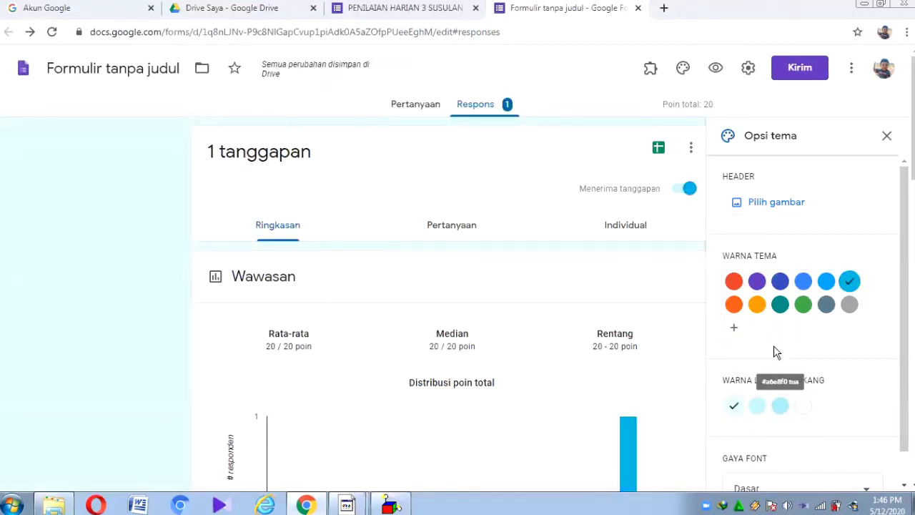
left_click(782, 413)
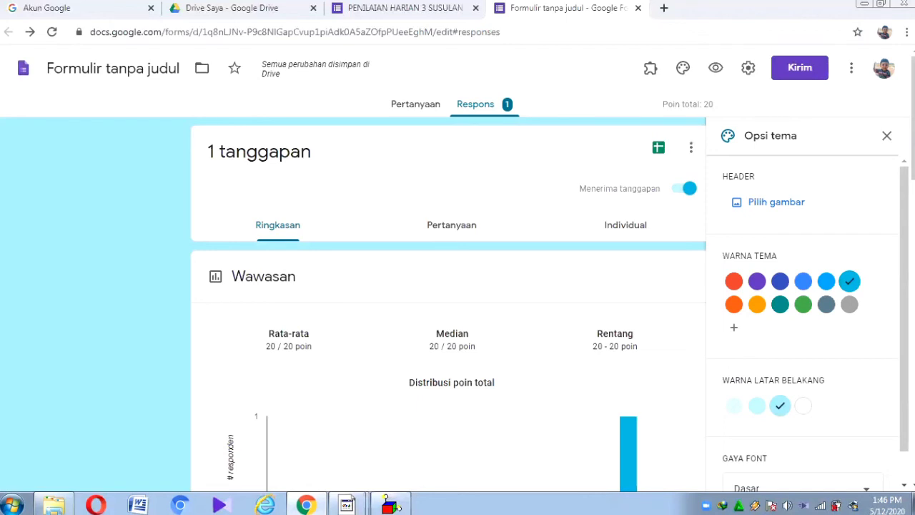
left_click_drag(904, 422, 904, 450)
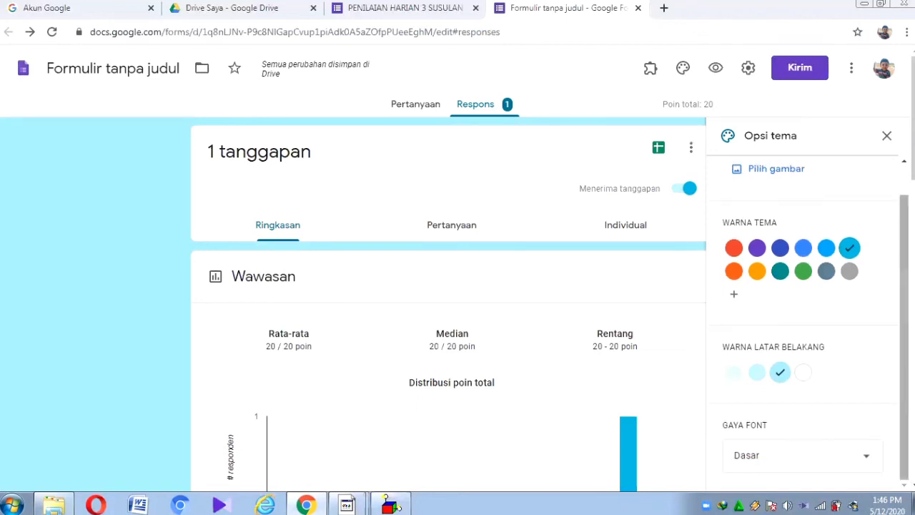
left_click(850, 456)
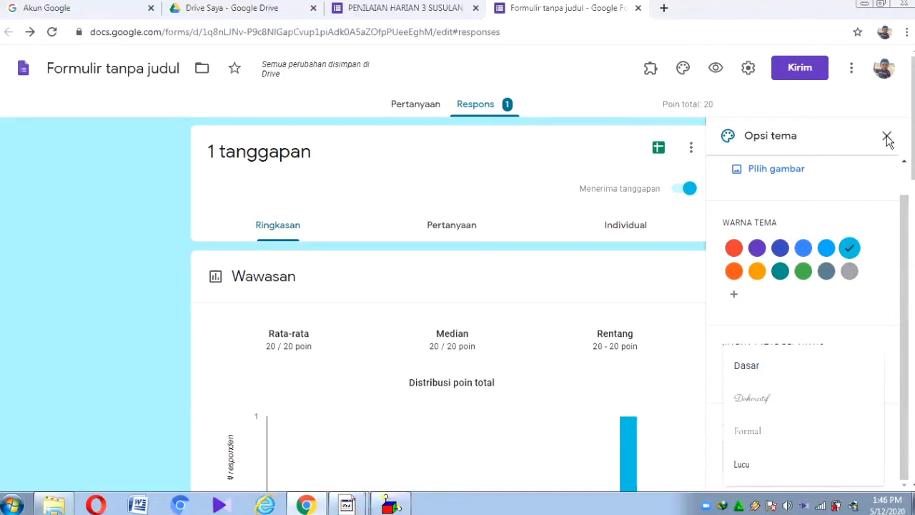
left_click(886, 139)
left_click(886, 137)
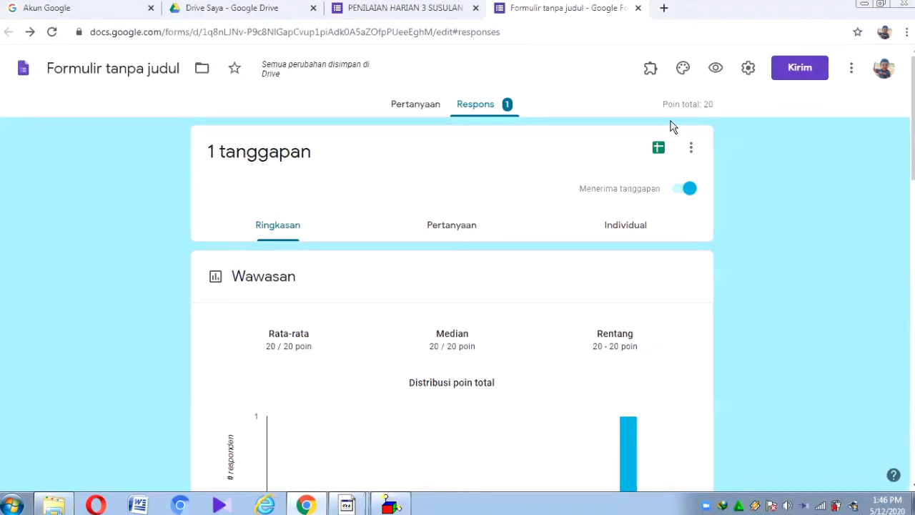
Step: Launch the formLimiter add-on from the add-ons menu
left_click(646, 70)
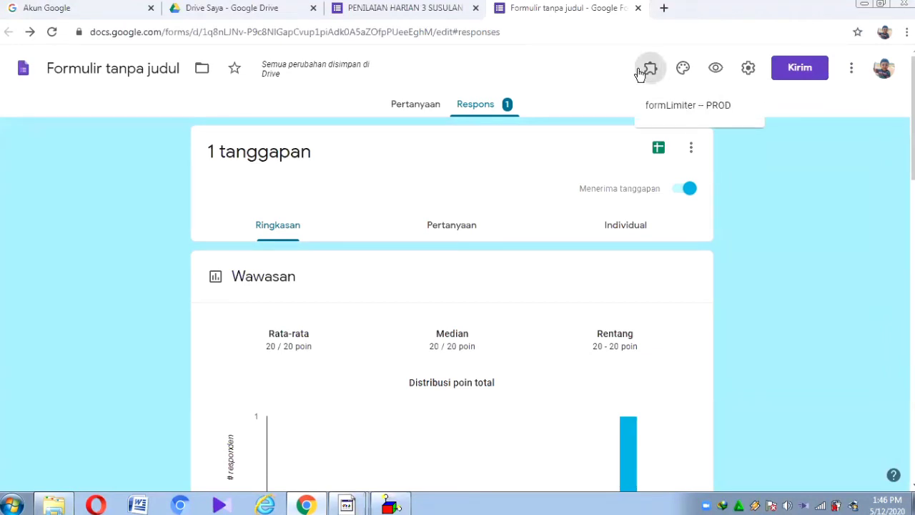
left_click(799, 194)
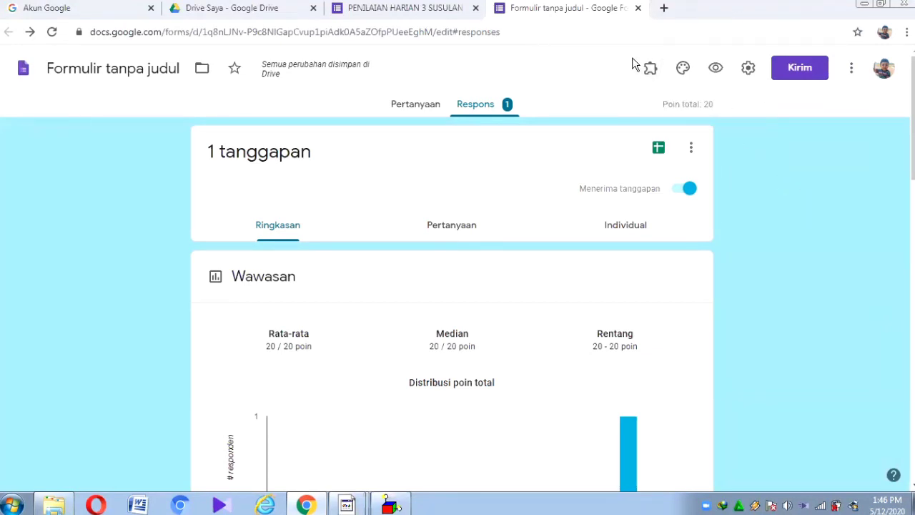
left_click(648, 84)
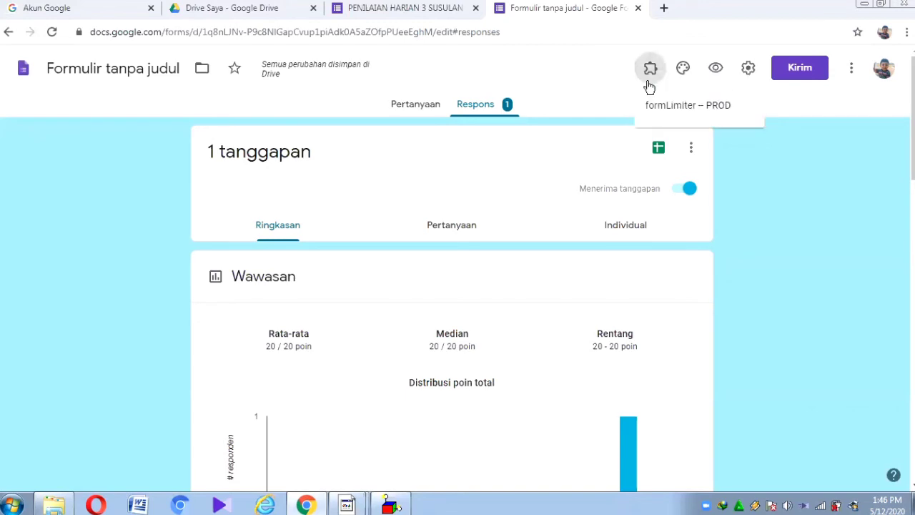
left_click(672, 106)
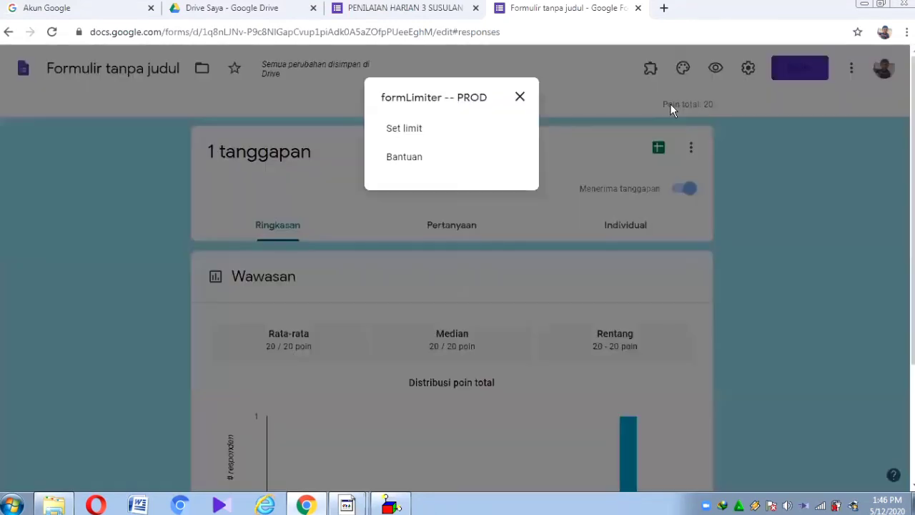
left_click(411, 136)
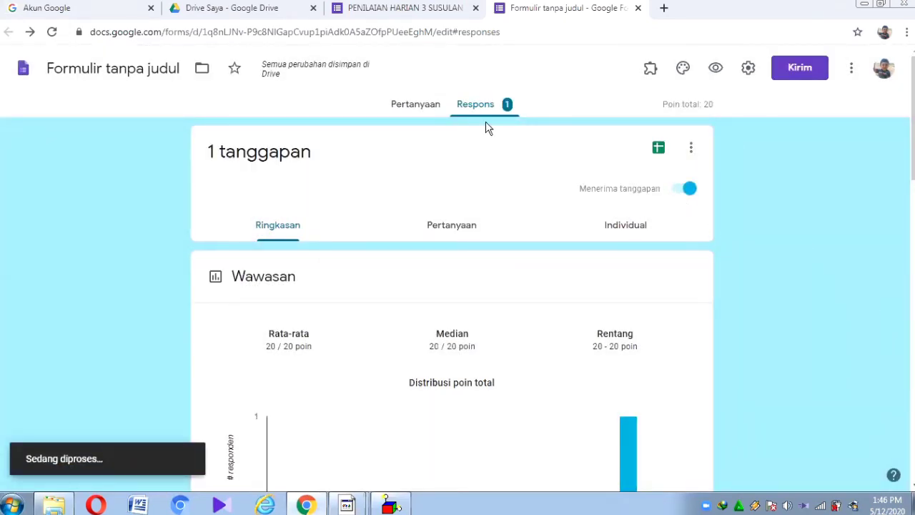
left_click(415, 105)
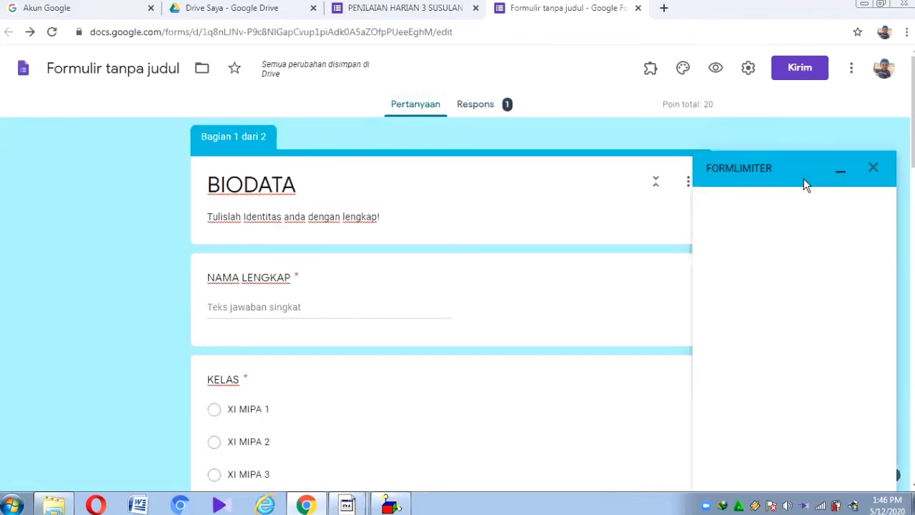
Step: Limit responses by date and time, closing on May 12 at 10:00 AM
left_click(757, 215)
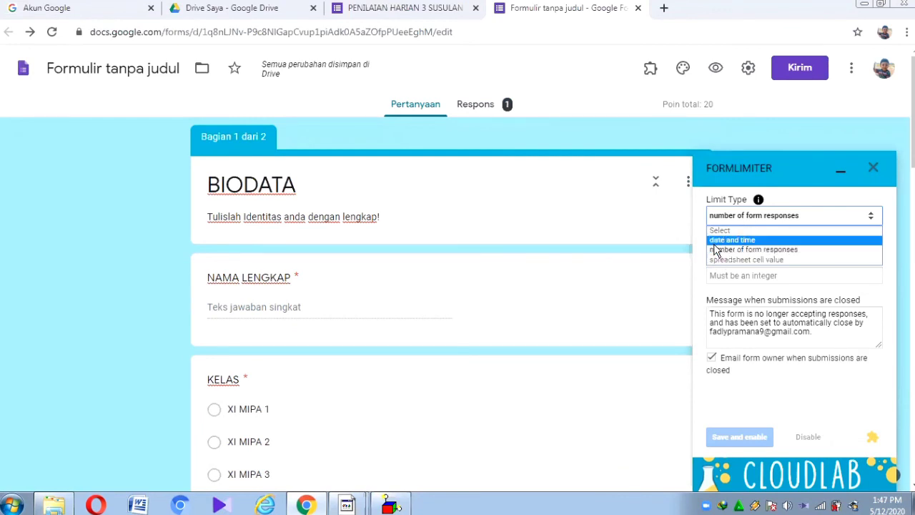
left_click(715, 240)
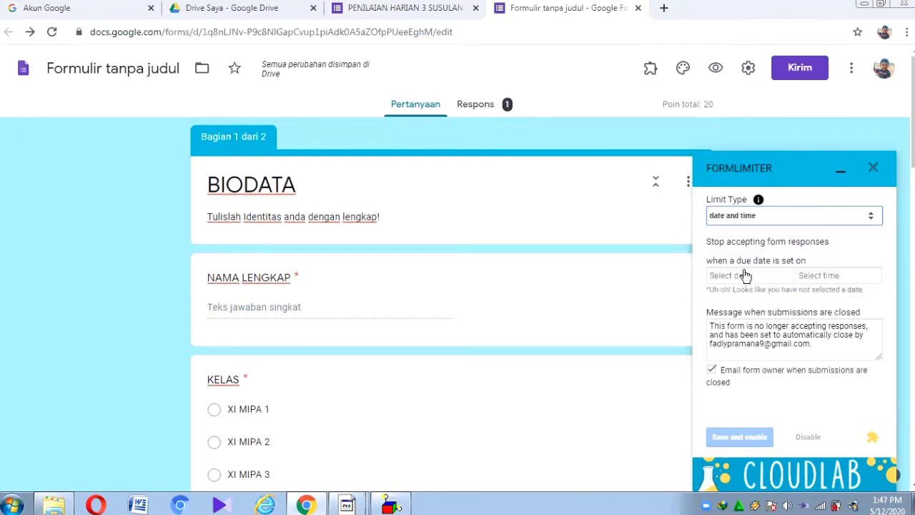
left_click(745, 276)
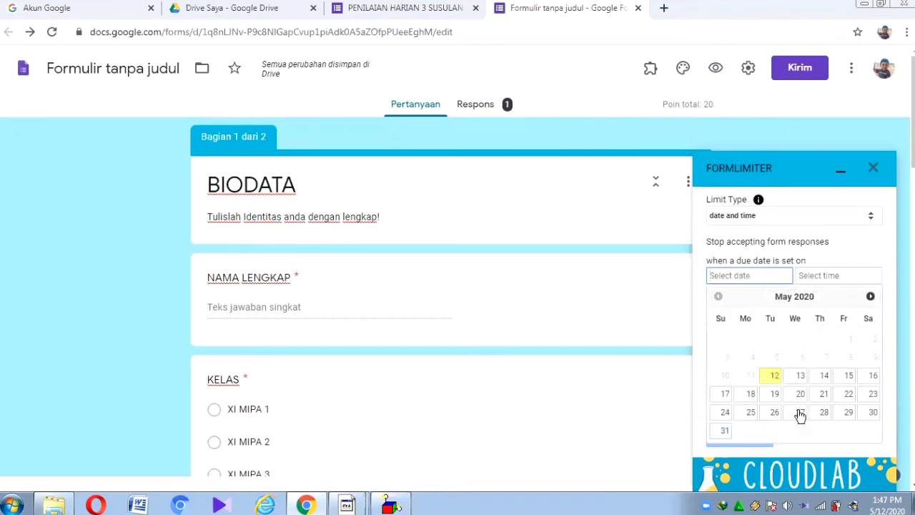
left_click(776, 378)
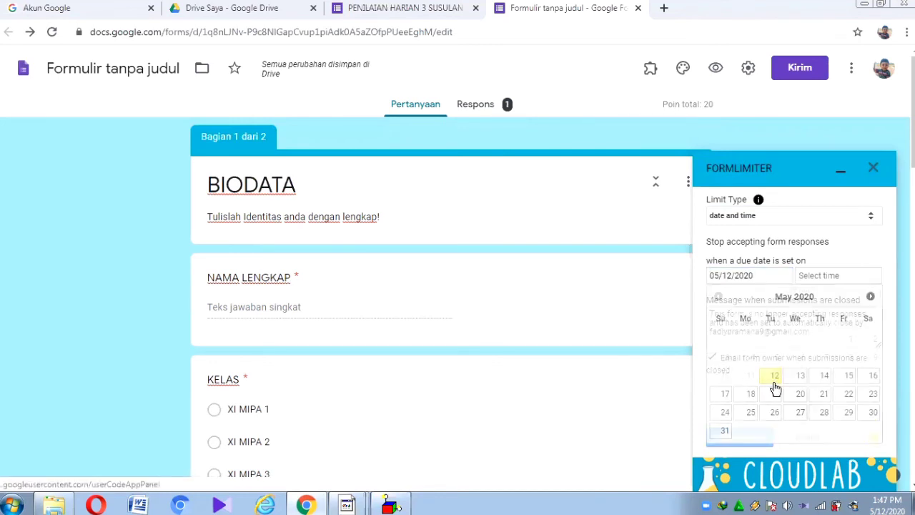
left_click(825, 279)
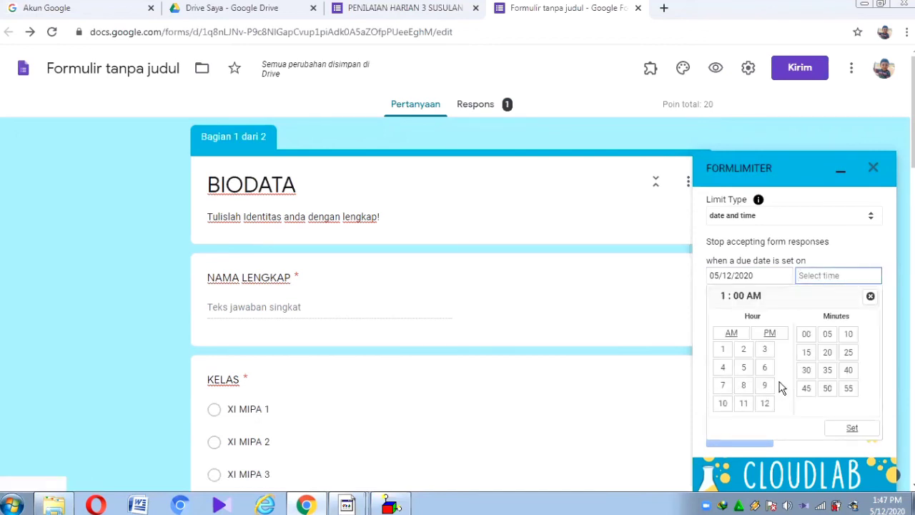
left_click(722, 405)
left_click(723, 404)
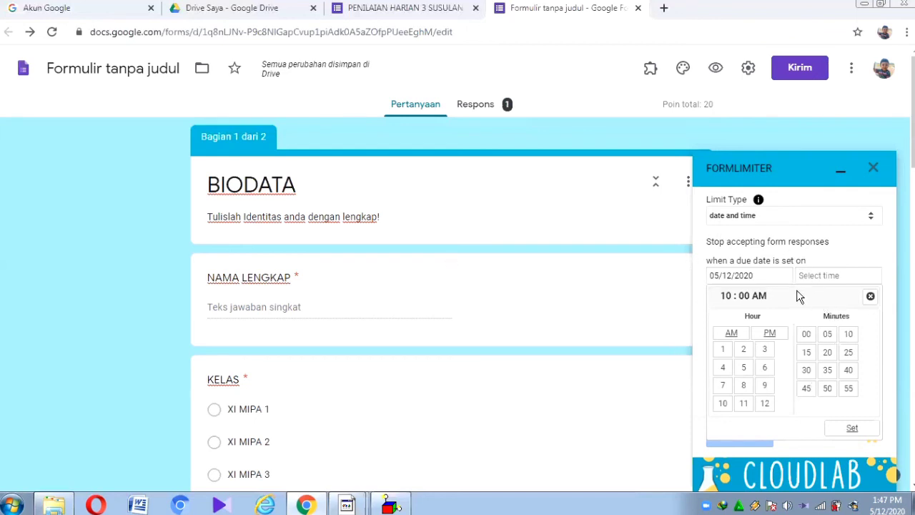
left_click(850, 429)
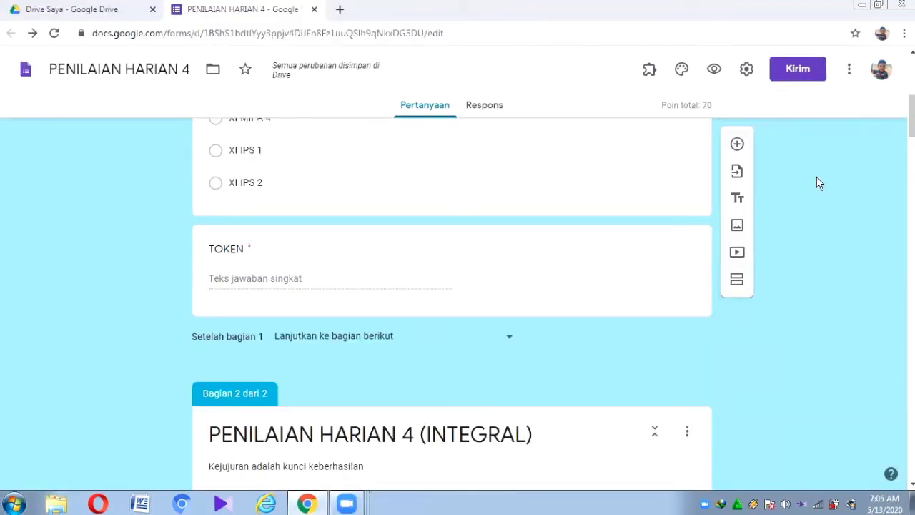
Step: Copy a shortened share link for the form
left_click(797, 71)
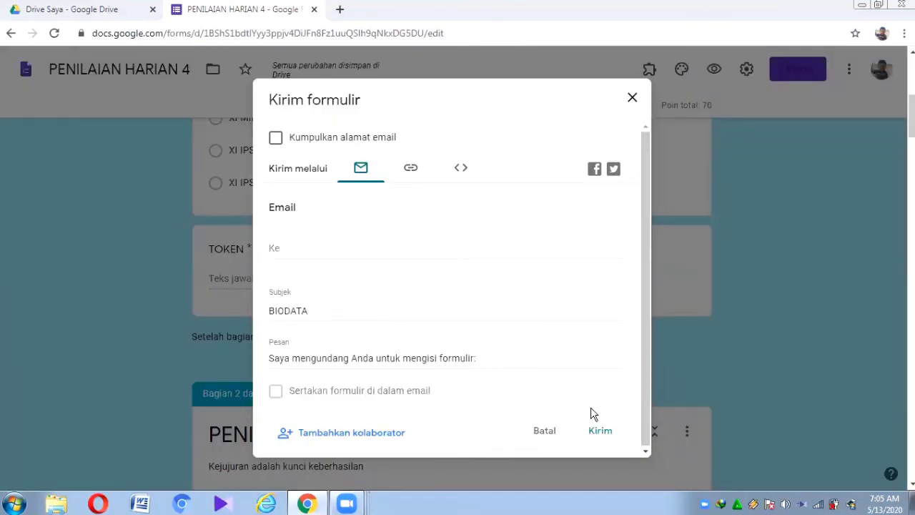
left_click(404, 170)
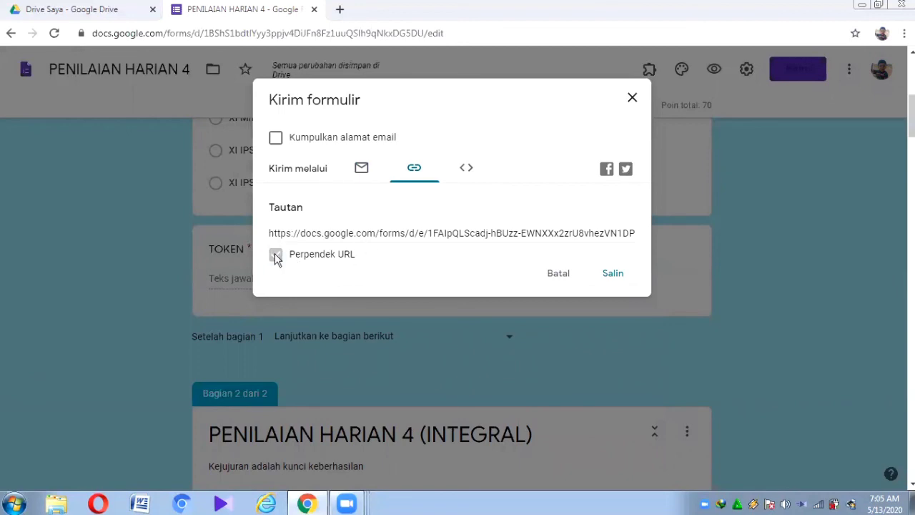
left_click(276, 256)
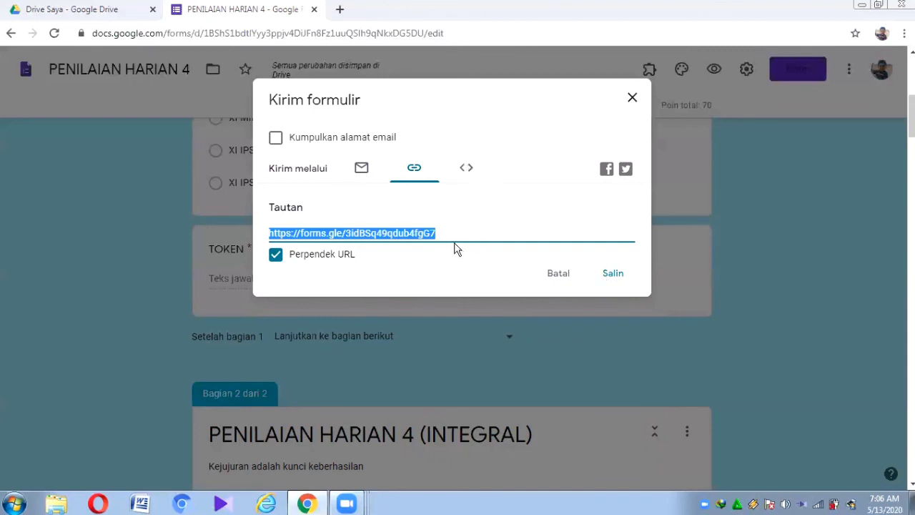
left_click(612, 286)
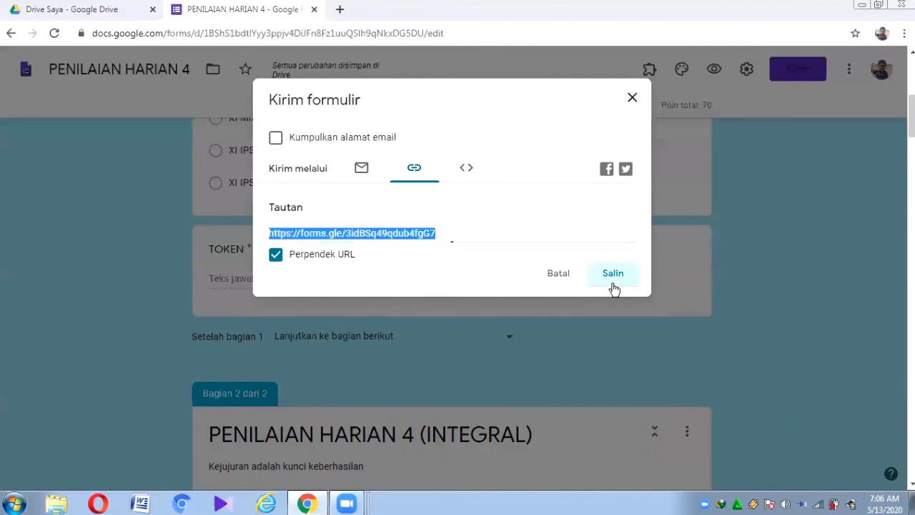
Step: View the HTML embed code and email sending options
left_click(469, 168)
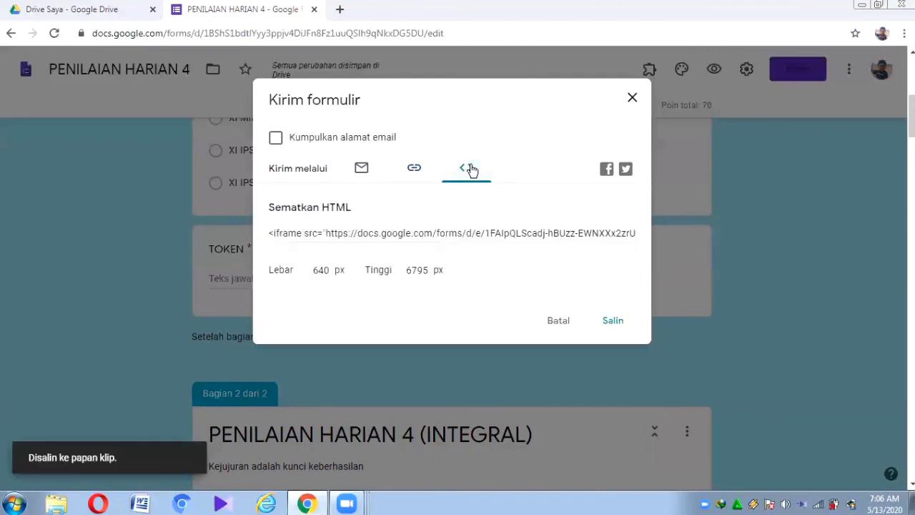
left_click(361, 167)
left_click(274, 252)
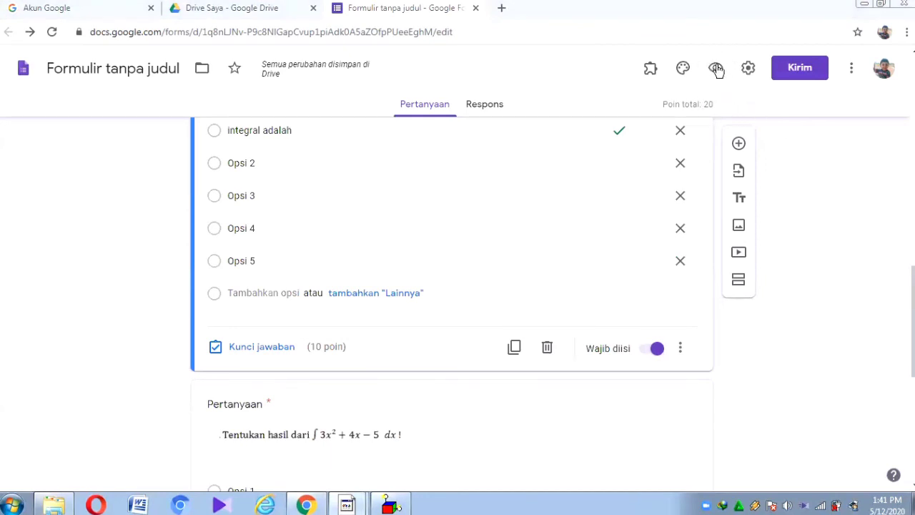
Step: Preview the quiz as a respondent, fill the NAMA LENGKAP and TOKEN fields, and continue
left_click(716, 69)
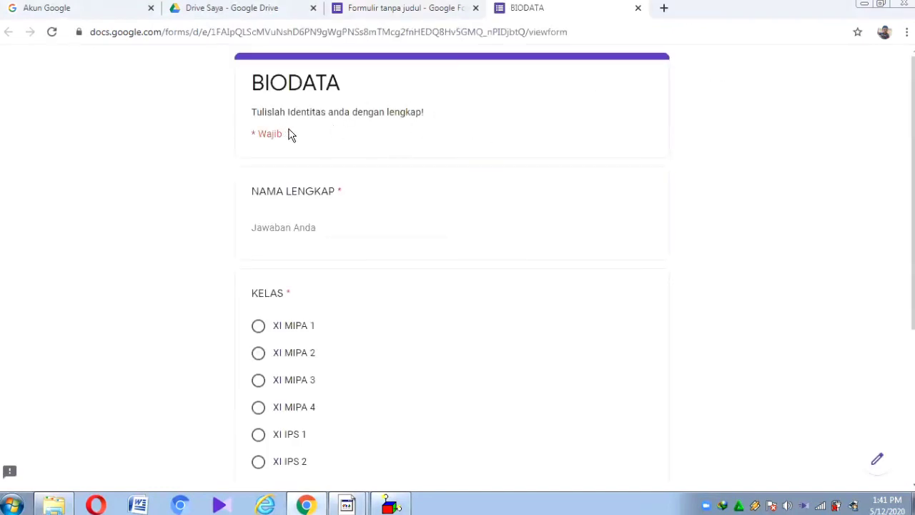
left_click(293, 225)
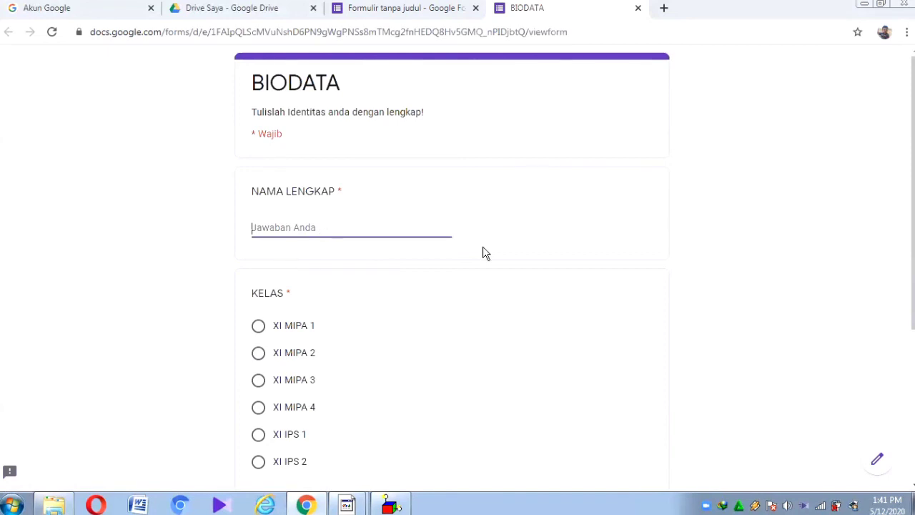
scroll(907, 236, "down", 2)
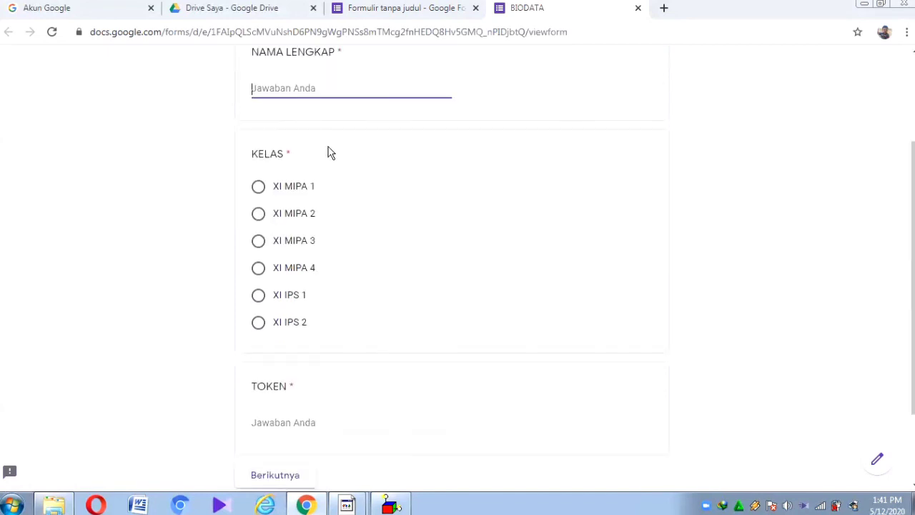
left_click(263, 424)
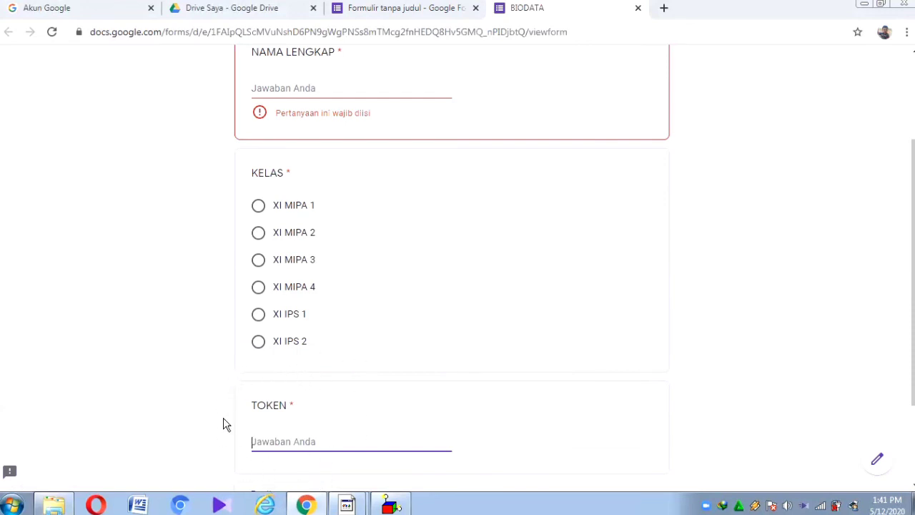
left_click(315, 382)
scroll(286, 378, "down", 2)
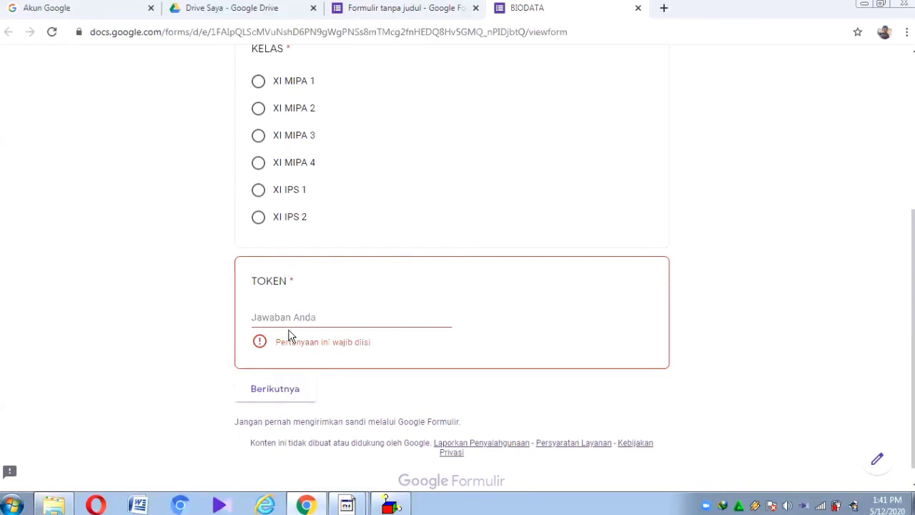
left_click(283, 434)
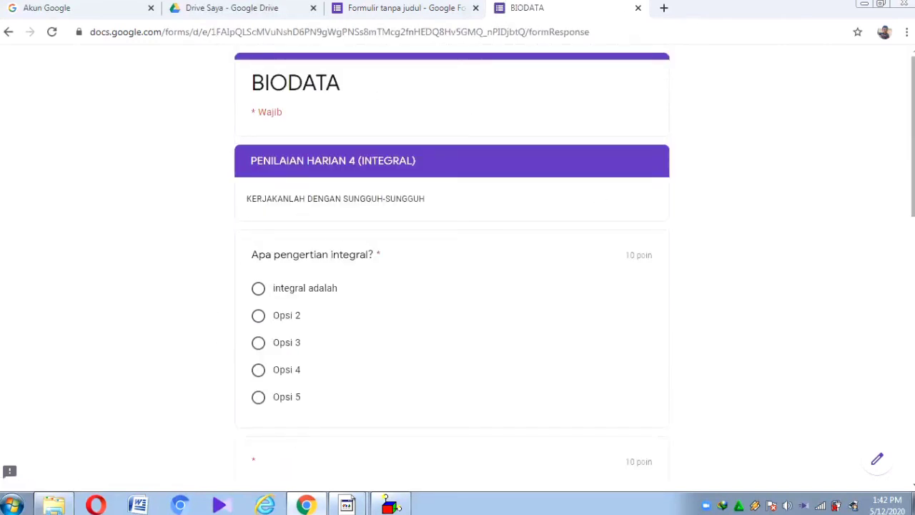
Step: In the quiz preview, answer the first integral question with 'integral adalah'
scroll(452, 267, "down", 3)
scroll(451, 268, "down", 4)
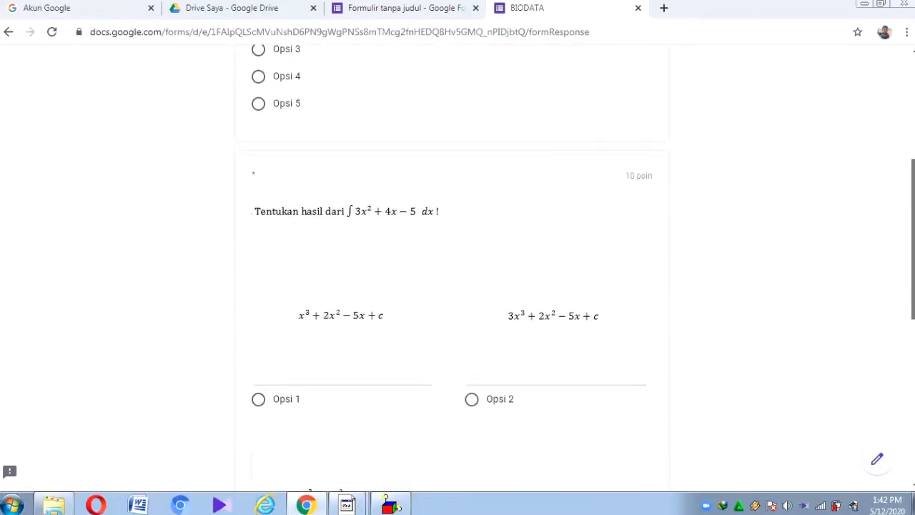
scroll(452, 267, "up", 8)
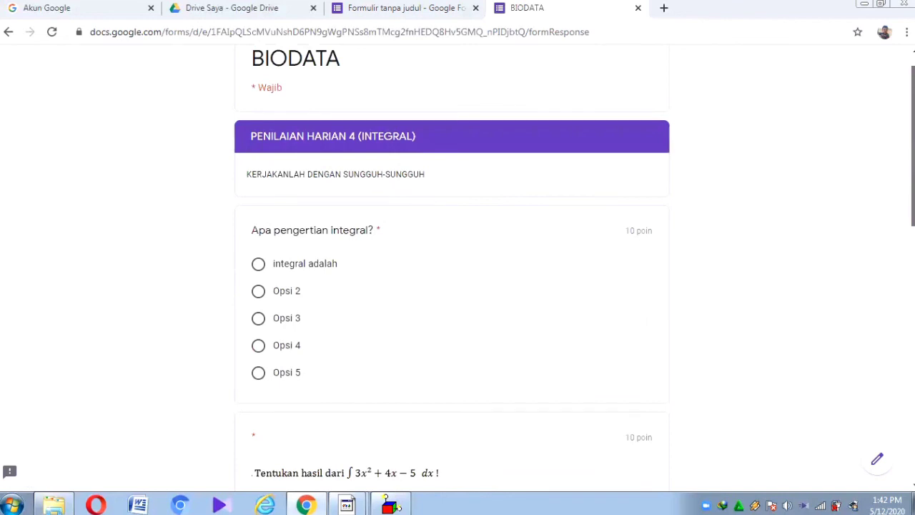
left_click(258, 261)
Step: Submit the quiz response with Kirim and view the resulting score
scroll(650, 226, "down", 2)
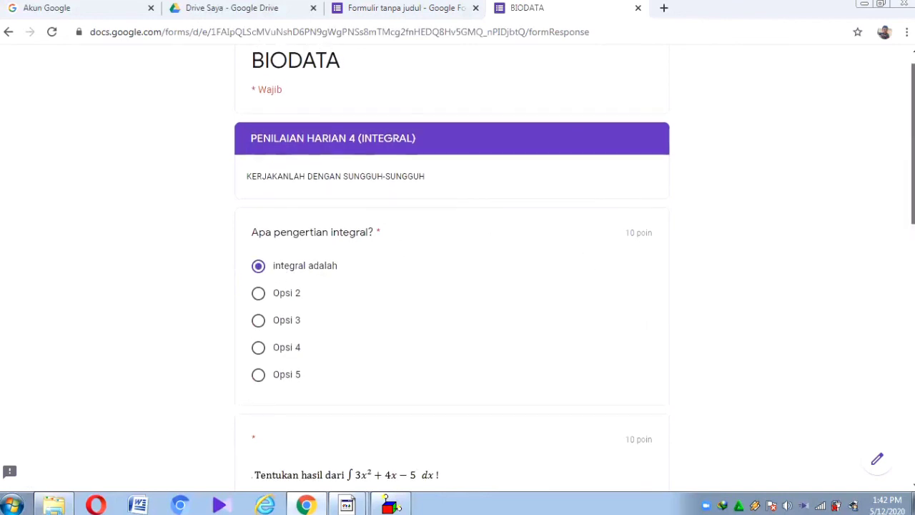
scroll(336, 400, "down", 7)
left_click(336, 402)
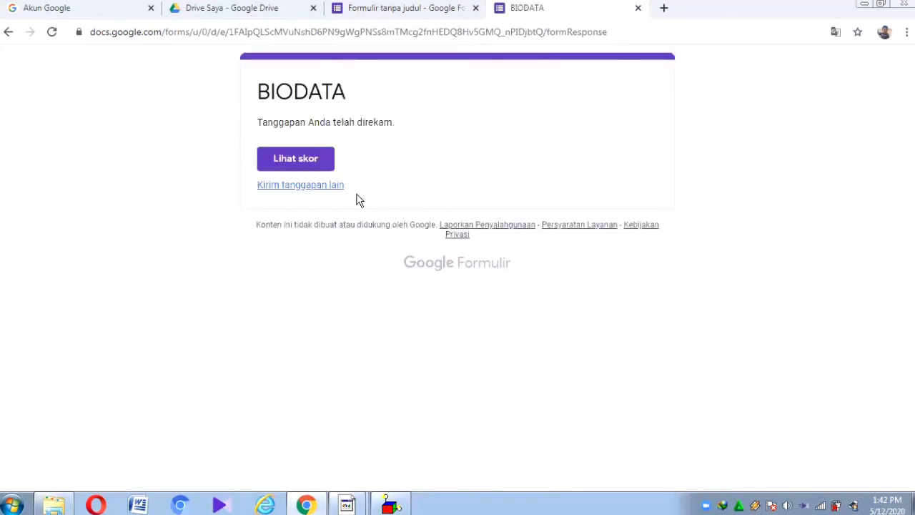
left_click(270, 158)
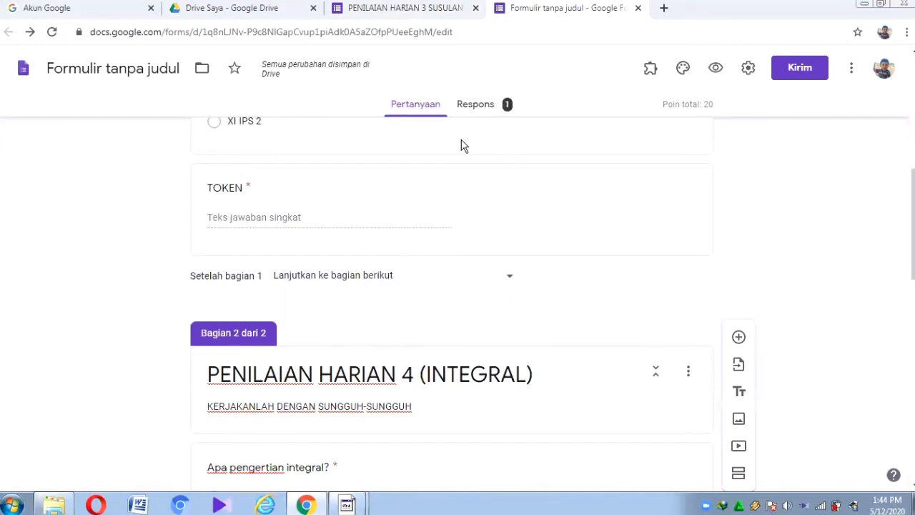
Step: Show the Respons tab with 1 tanggapan at 20 / 20 poin, checking its more-options menu
left_click(476, 104)
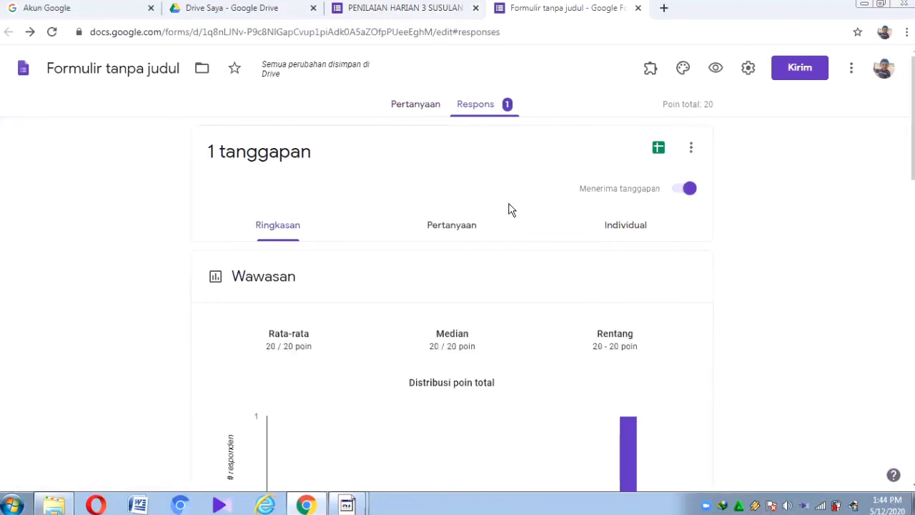
left_click(694, 149)
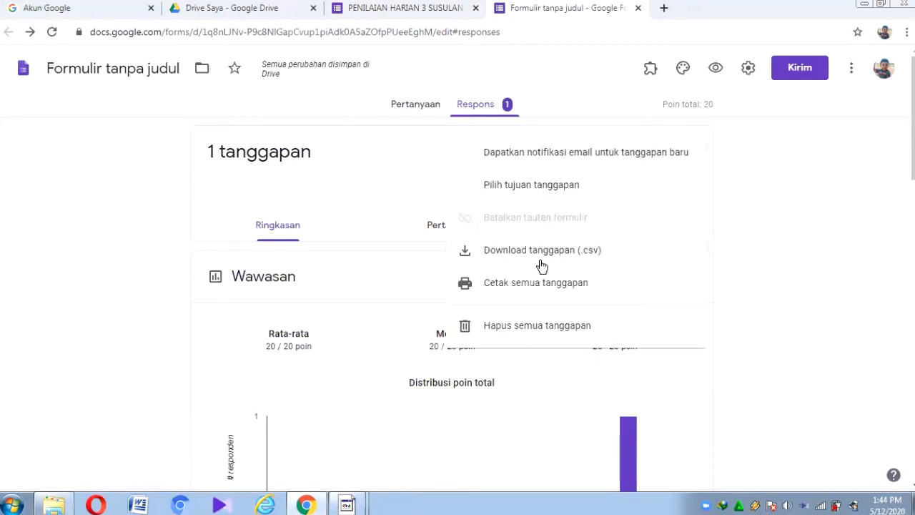
left_click(761, 205)
Step: Show the Downloads folder in Windows Explorer with the PENILAIAN HARIAN 3 CSV exports
left_click(59, 508)
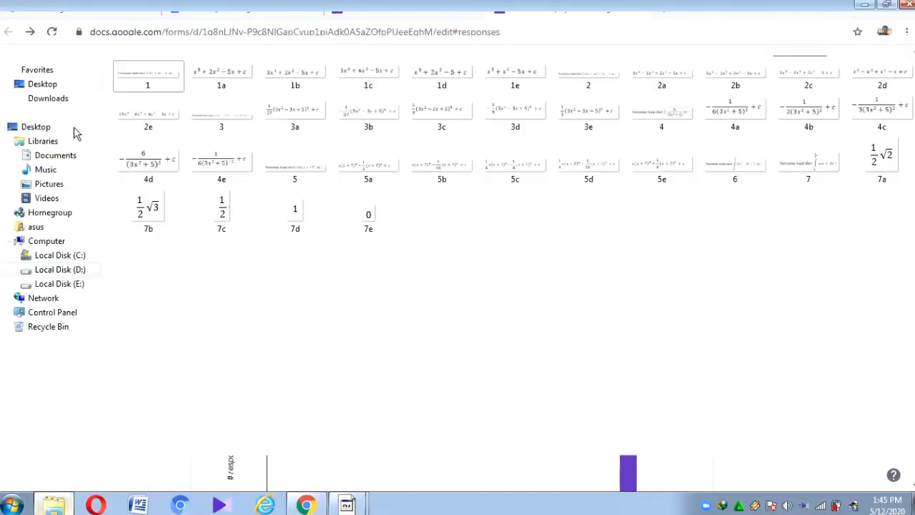
left_click(46, 99)
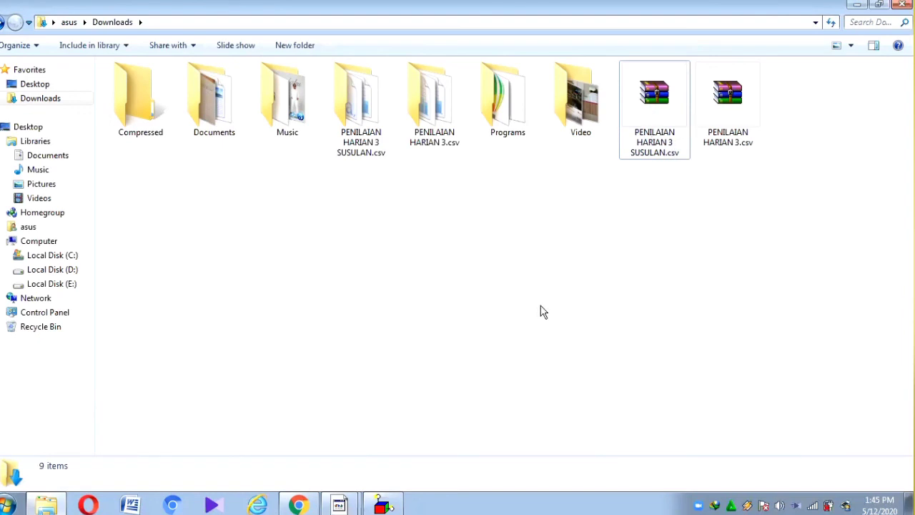
mouse_move(343, 504)
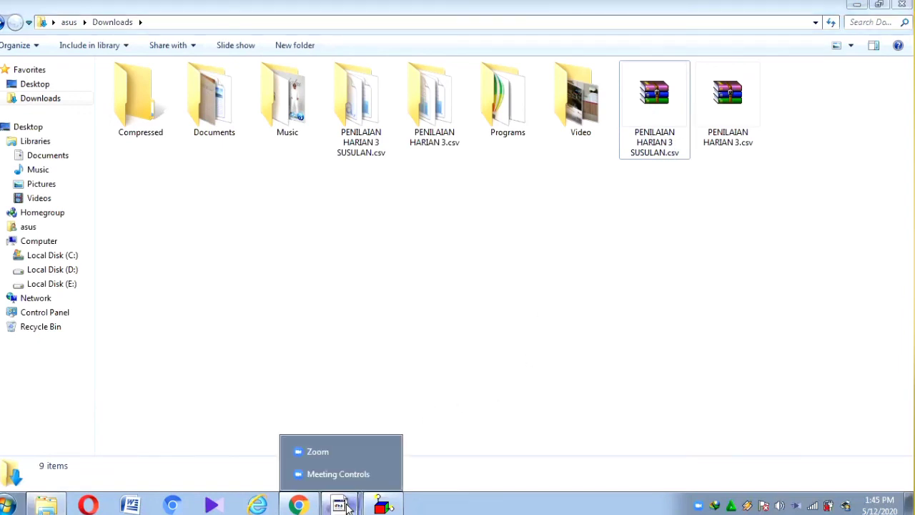